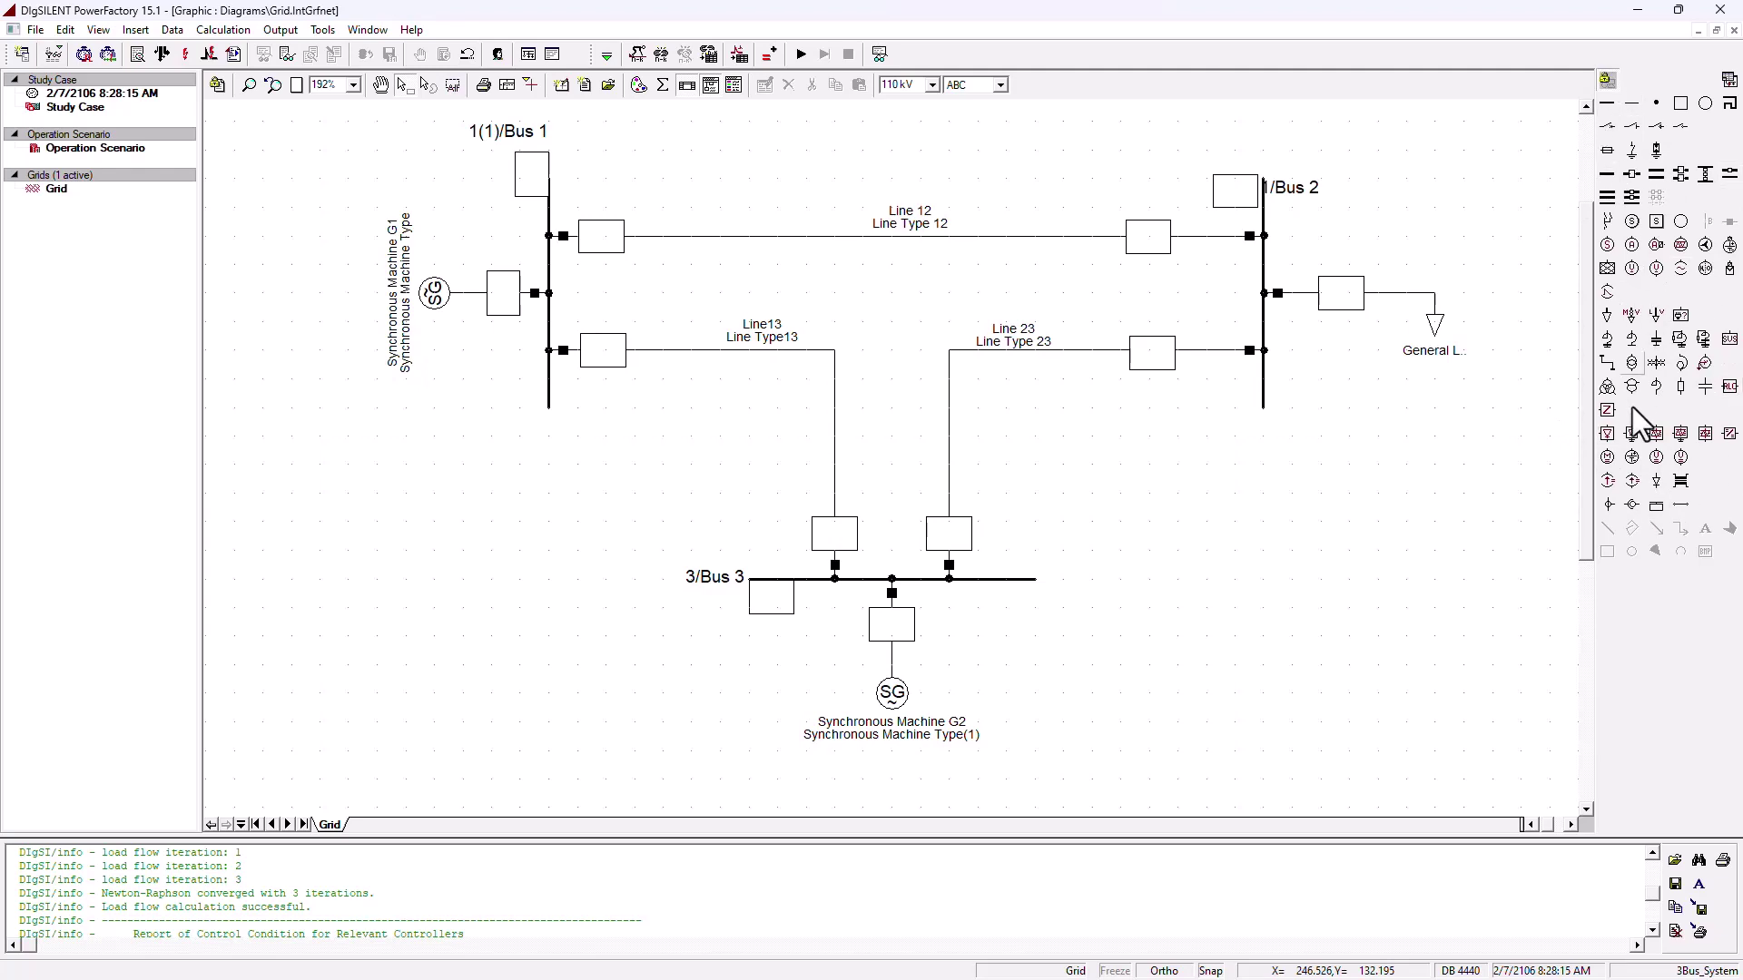
# Place a relay model on the Line 12 cubicle at Bus 2
pyautogui.click(1608, 78)
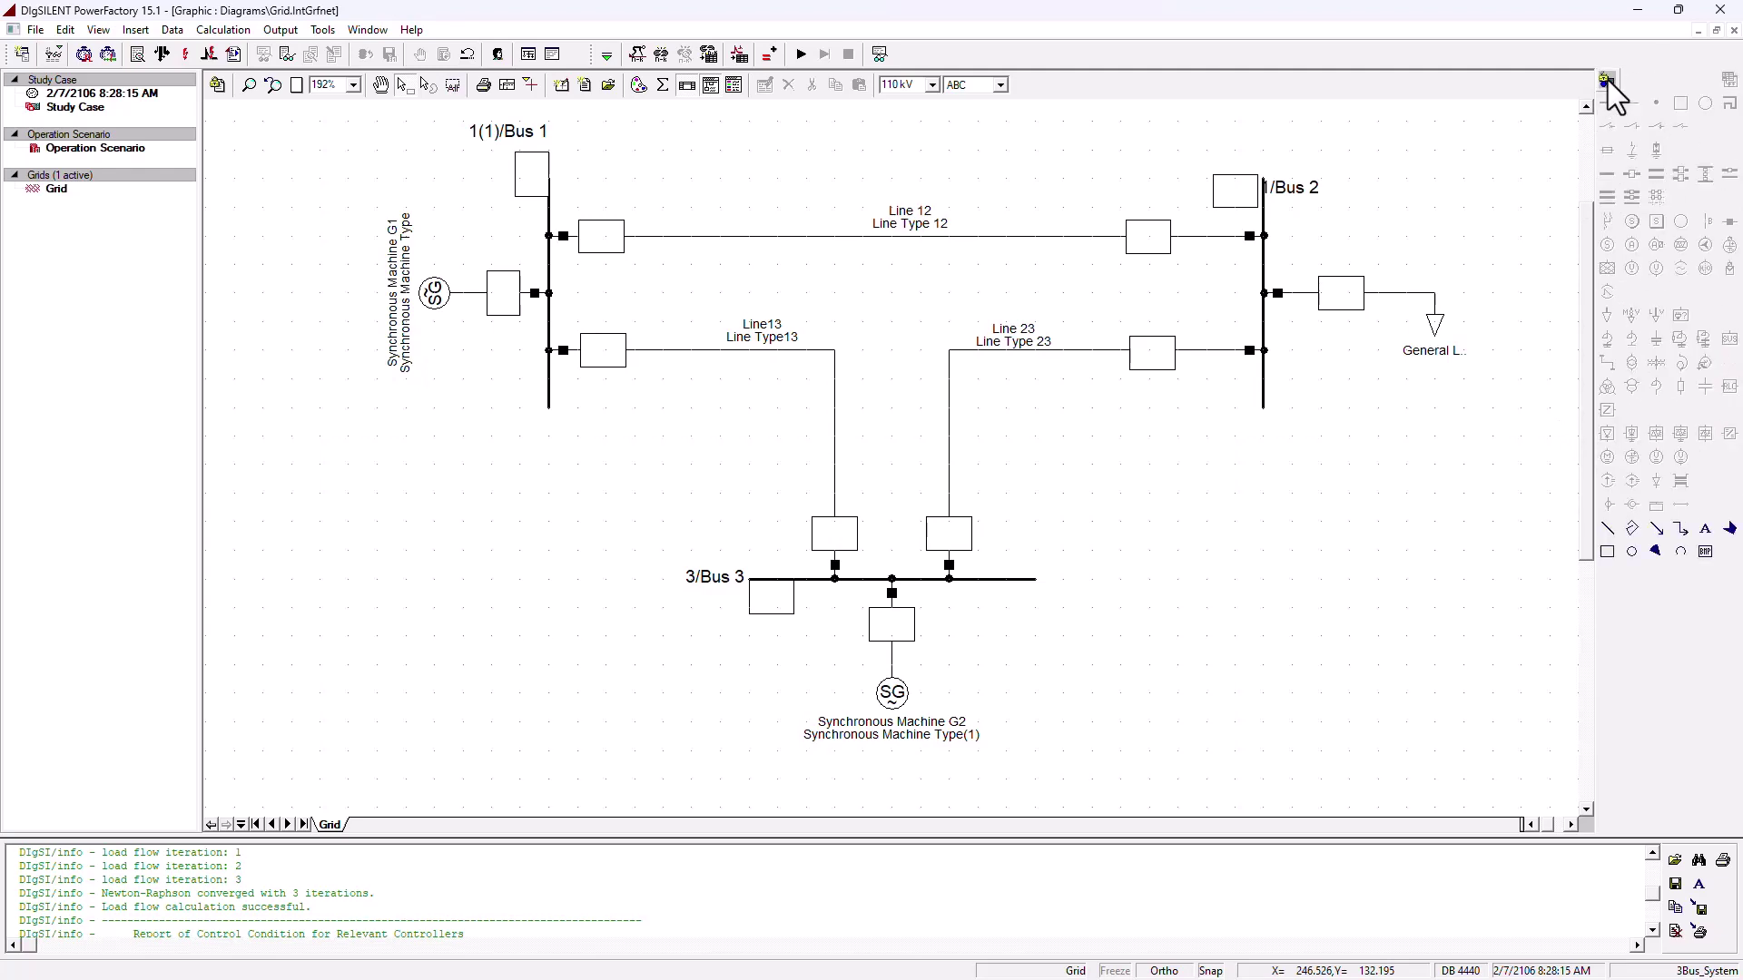
pyautogui.click(1608, 79)
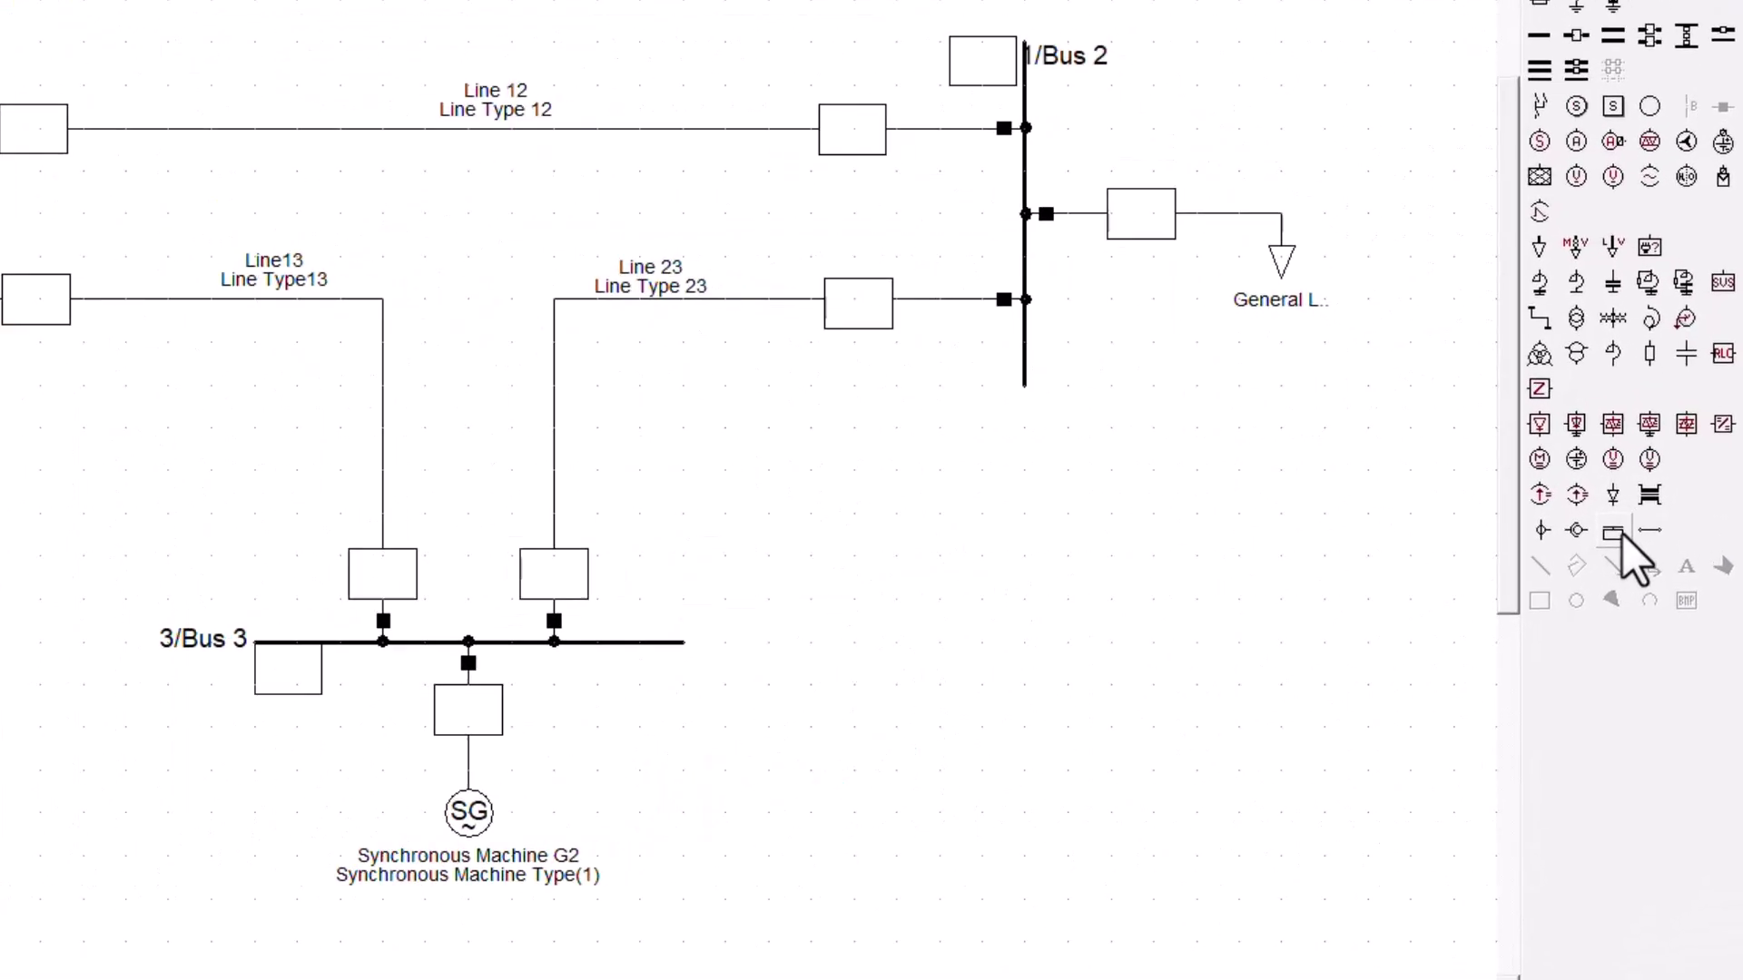
pyautogui.click(1610, 536)
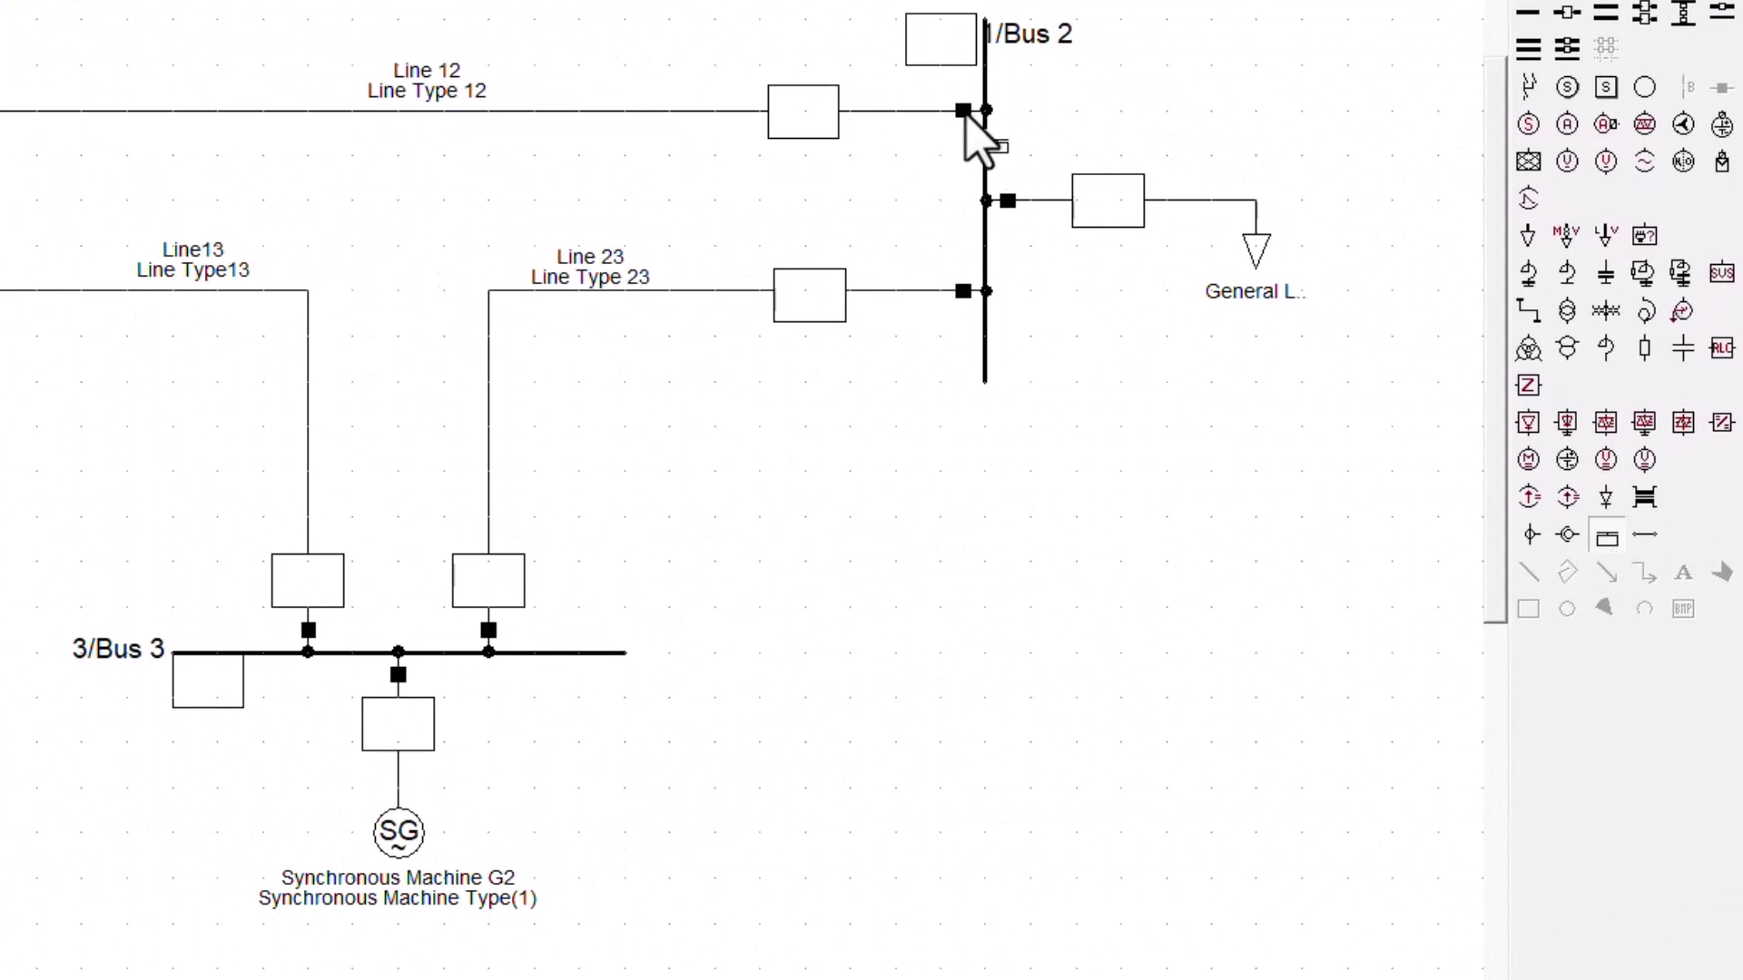
pyautogui.click(963, 113)
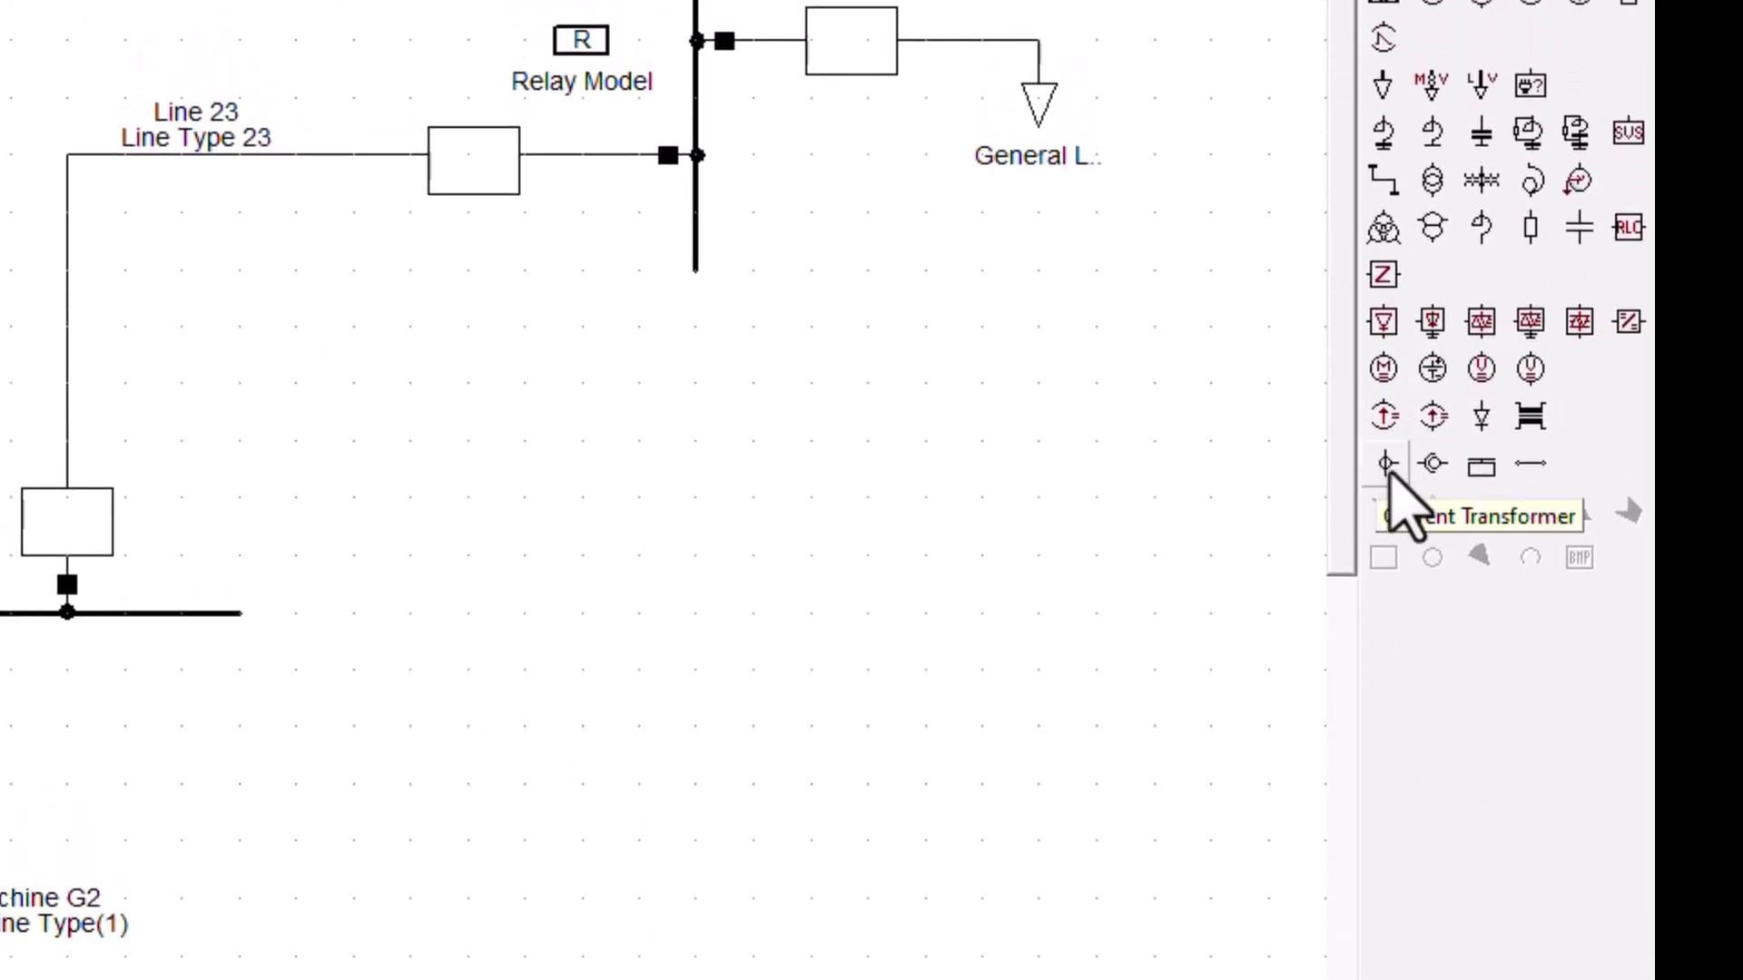
# Place a current transformer on the Line 12 cubicle beside Bus 2
pyautogui.click(1388, 465)
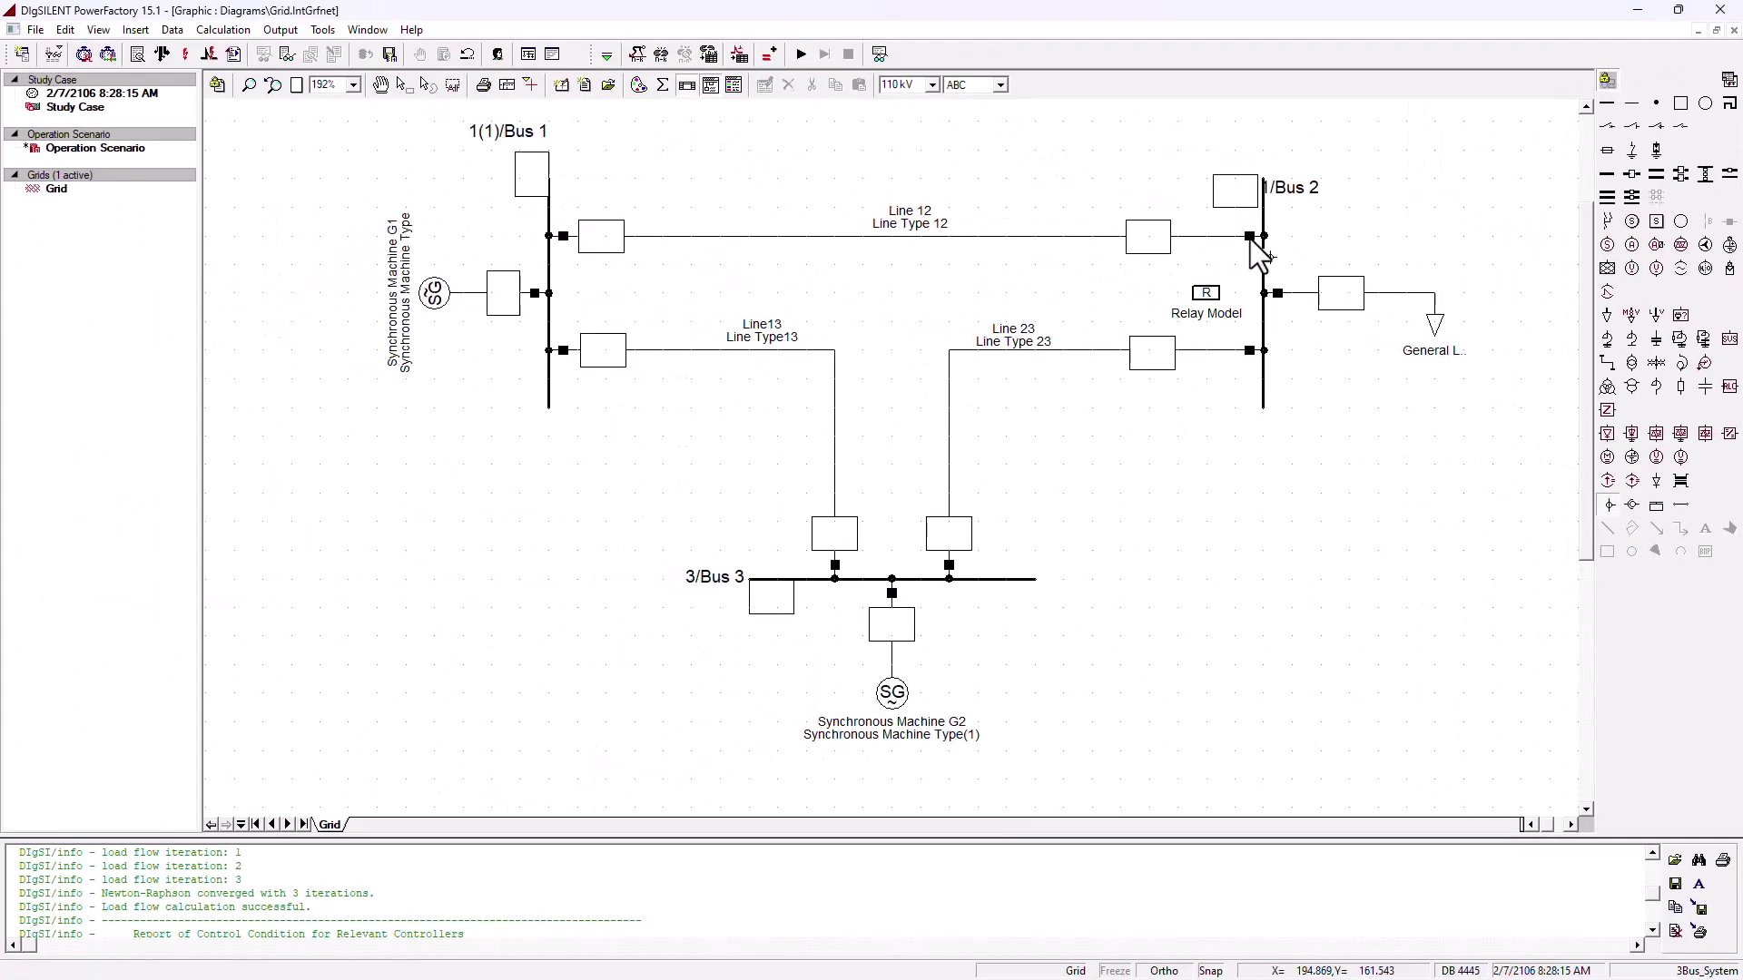
pyautogui.click(1252, 237)
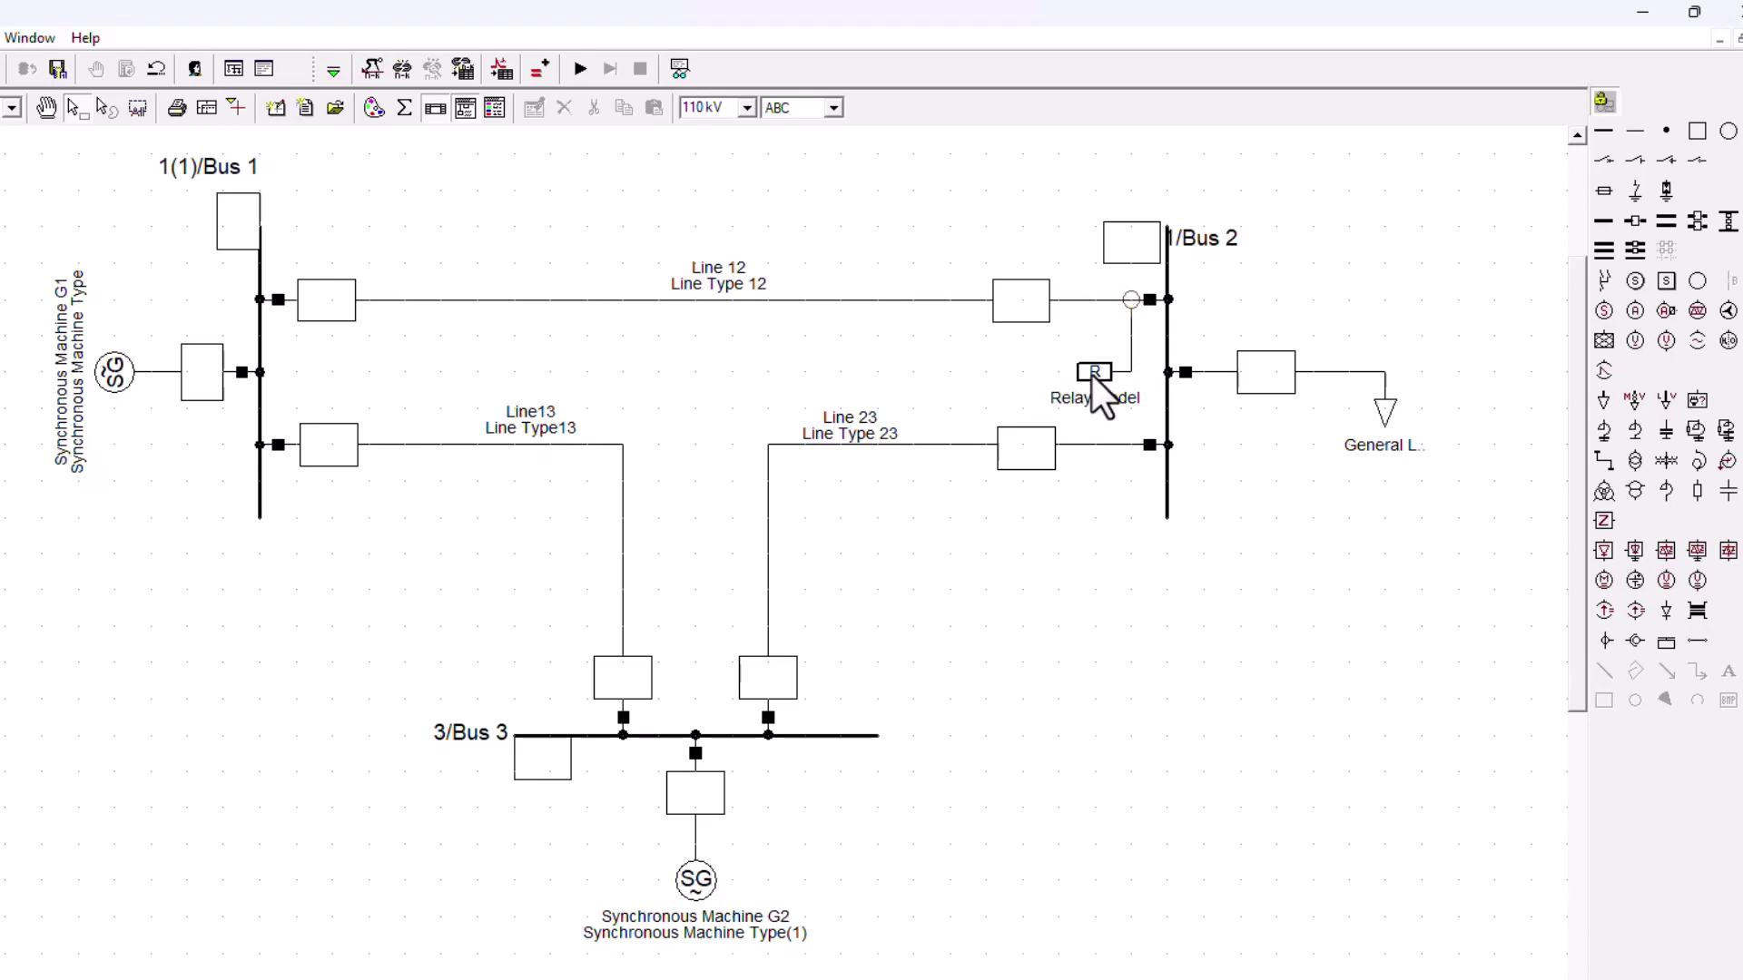
# Open the relay's dialog and choose Select Global Type for its relay type
pyautogui.doubleClick(1086, 377)
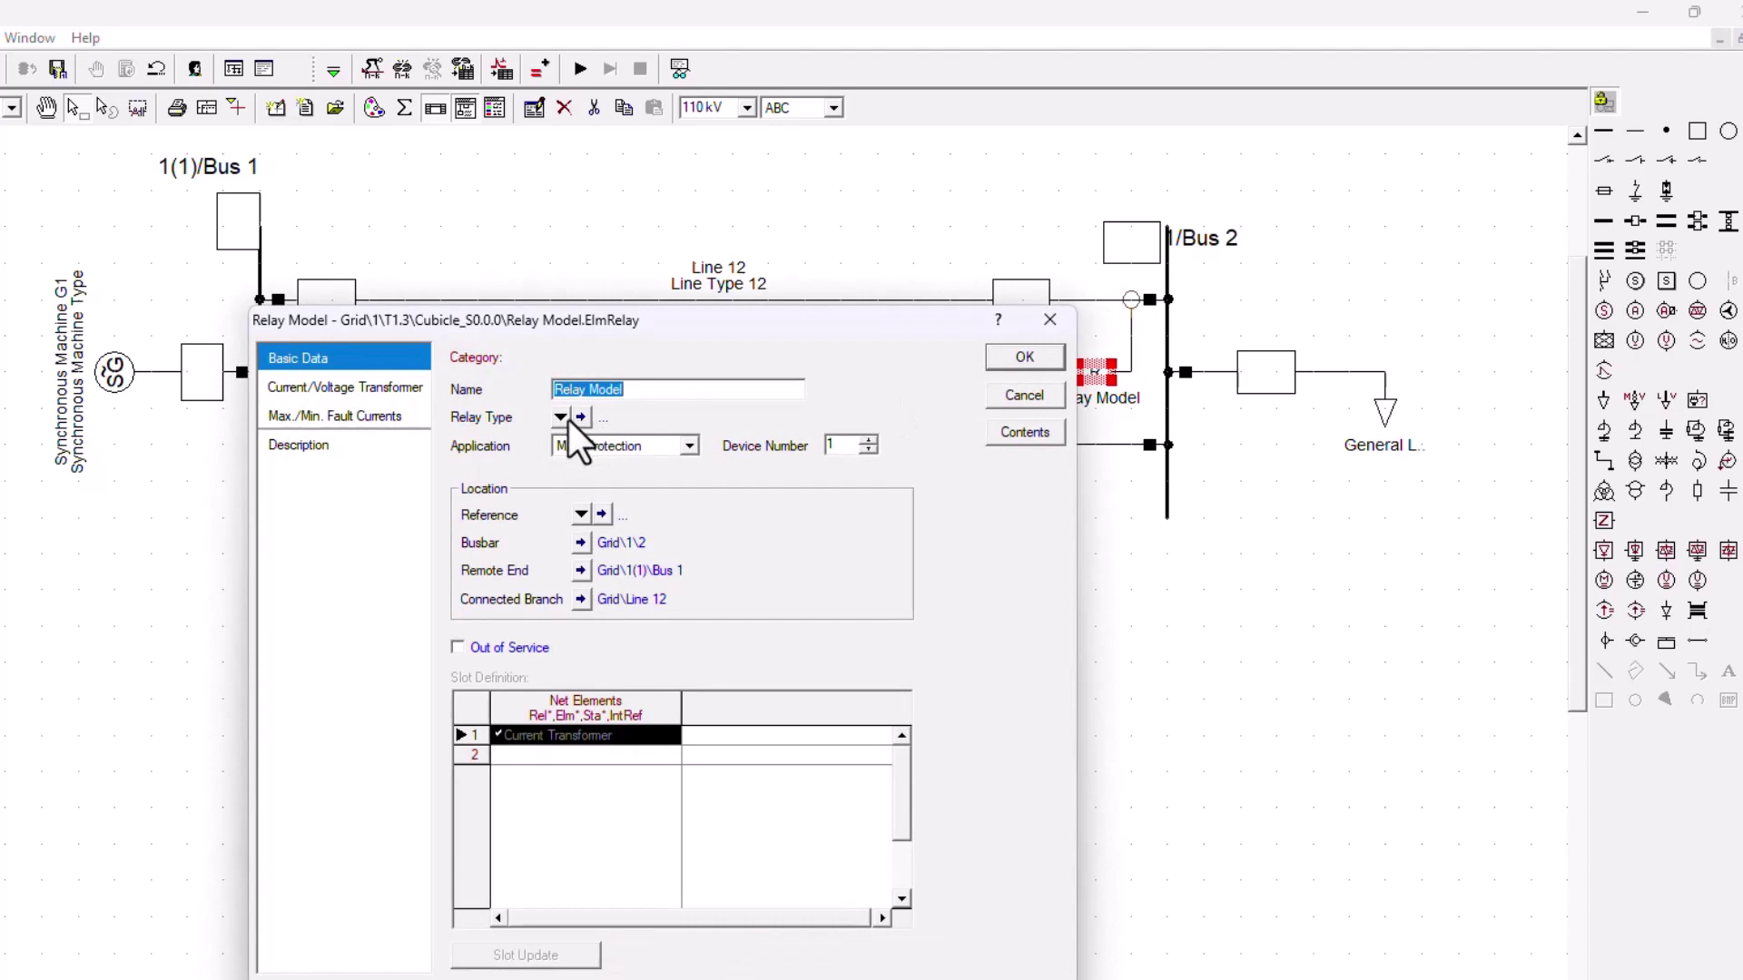
pyautogui.click(559, 416)
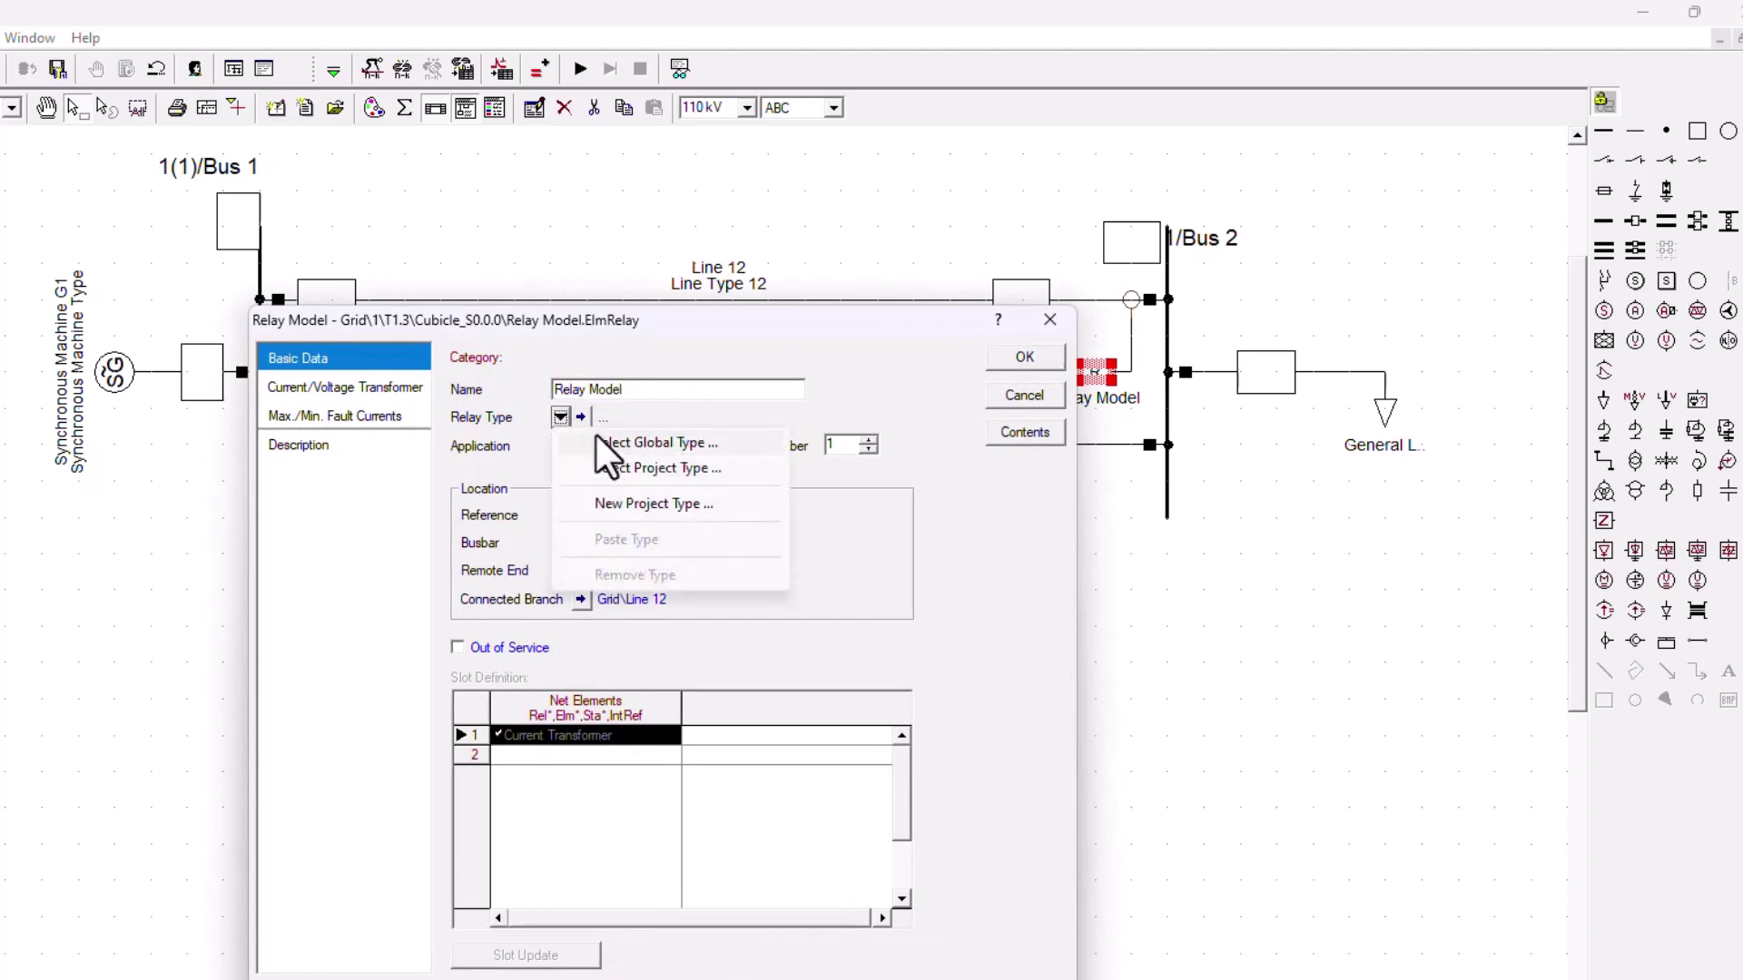
pyautogui.click(698, 442)
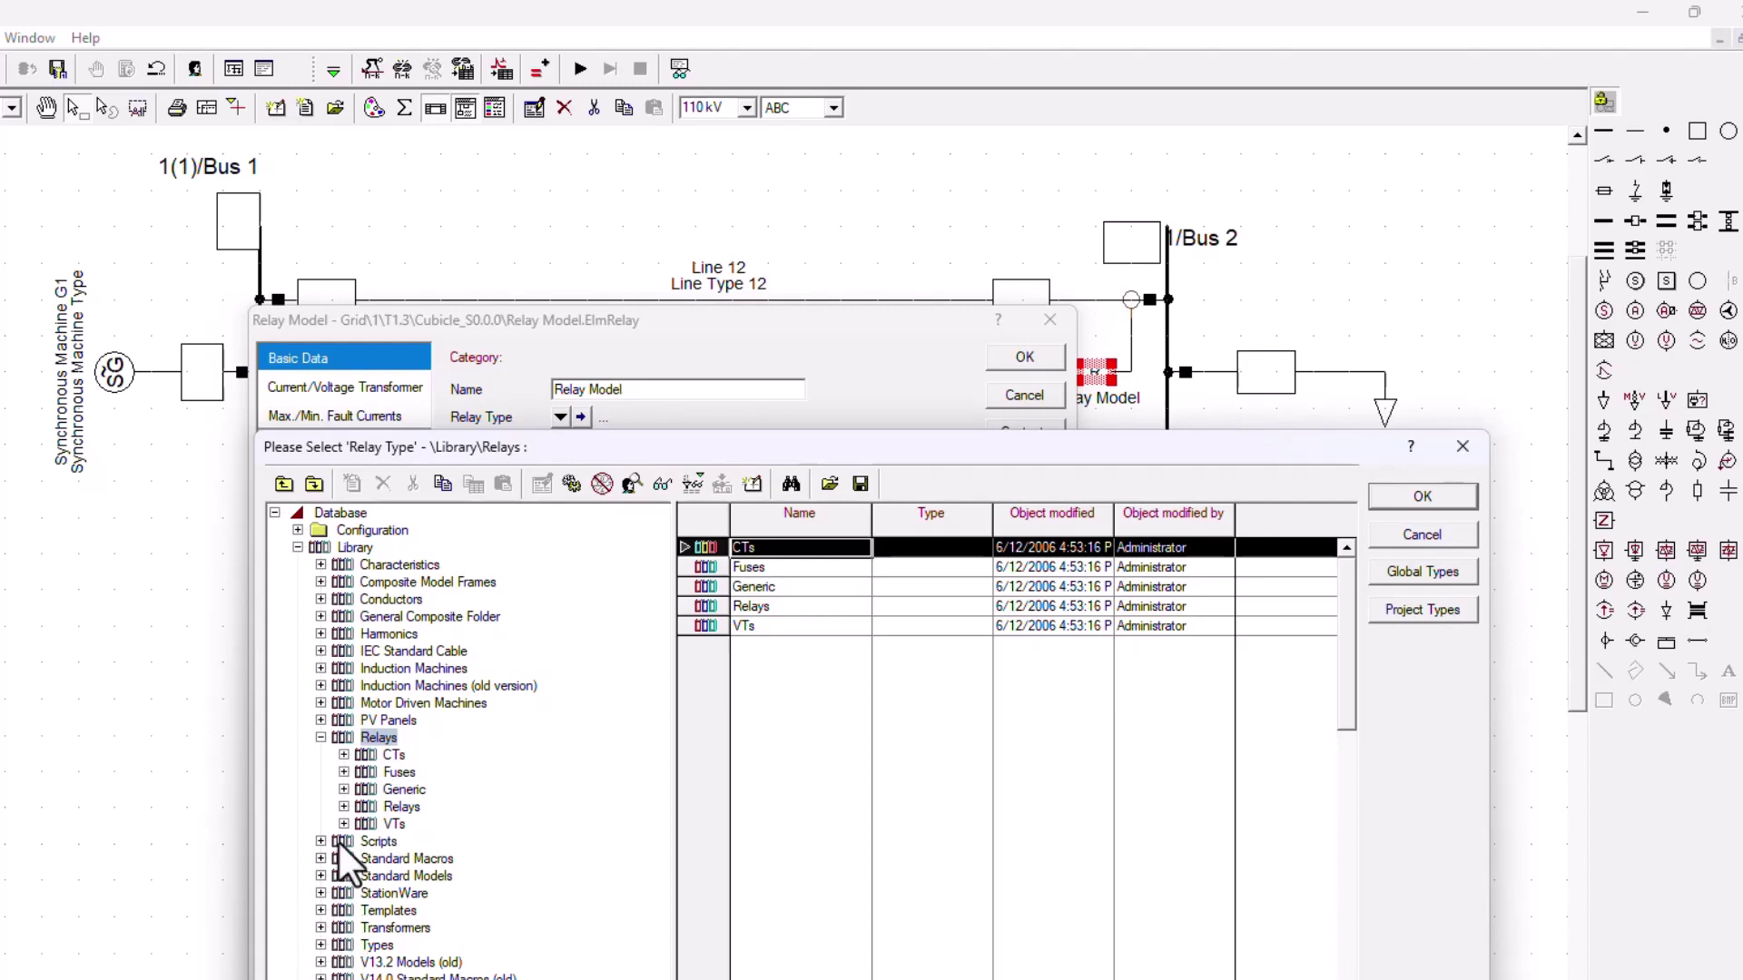
# Attempt an import into the user's database folder and dismiss the 'project is active' error
pyautogui.click(352, 548)
pyautogui.rightClick(353, 548)
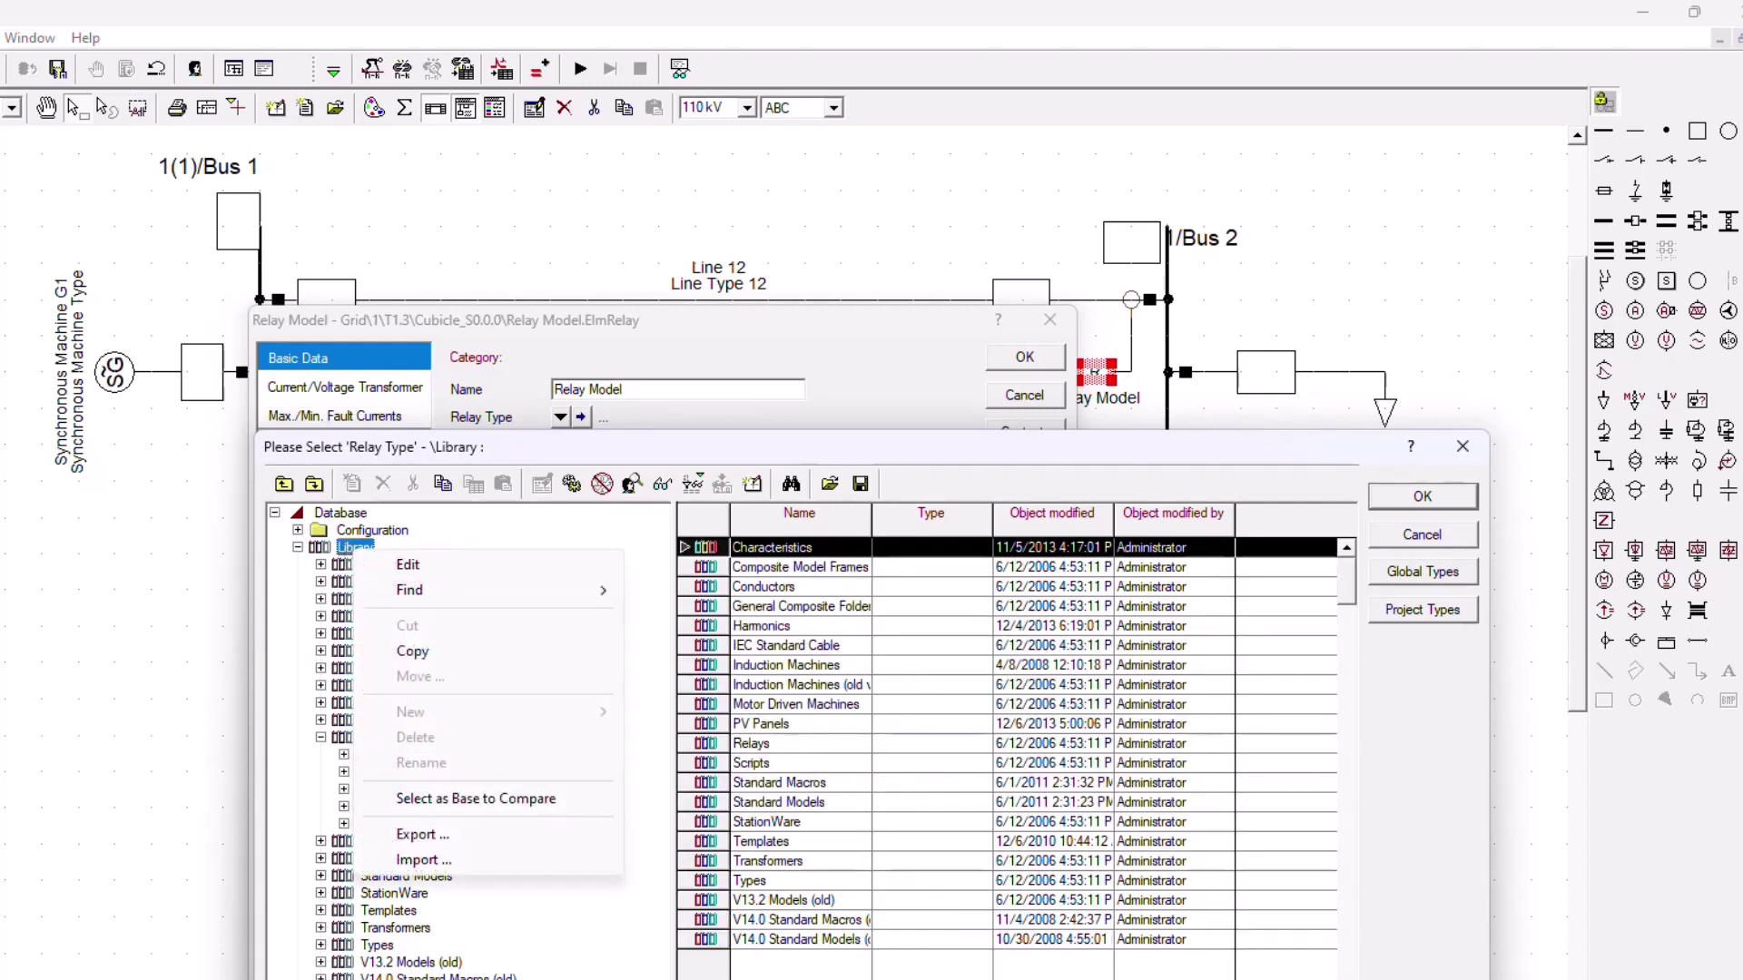
pyautogui.click(334, 910)
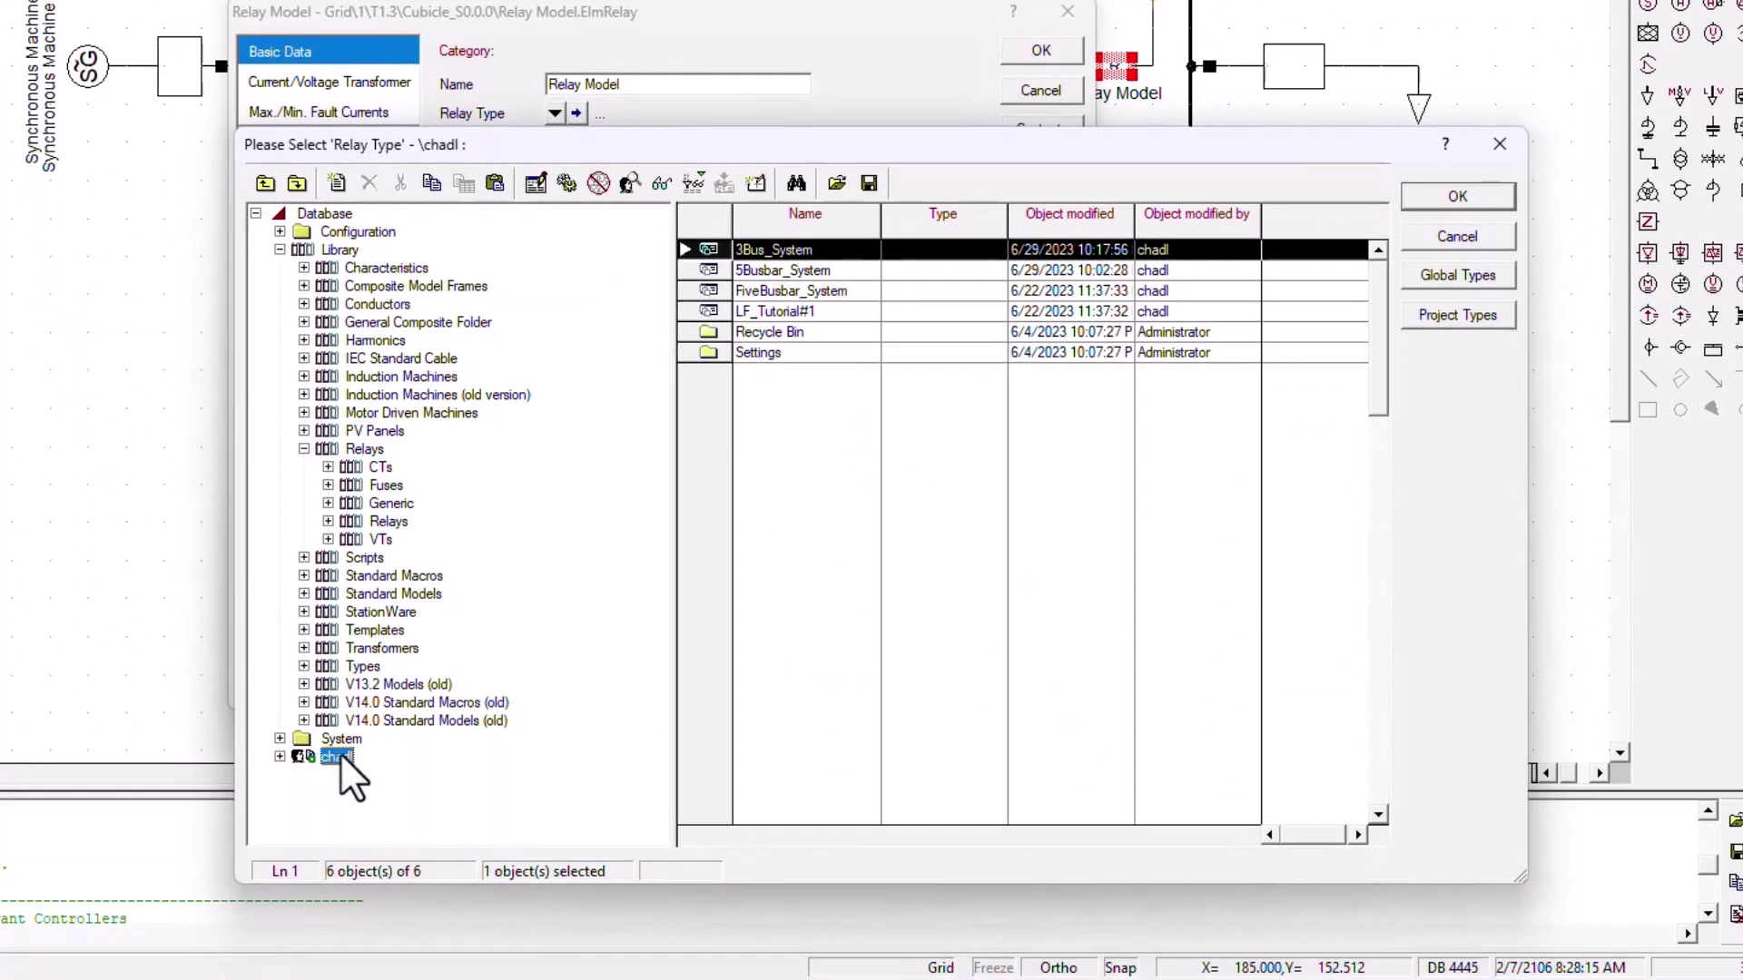
pyautogui.rightClick(341, 753)
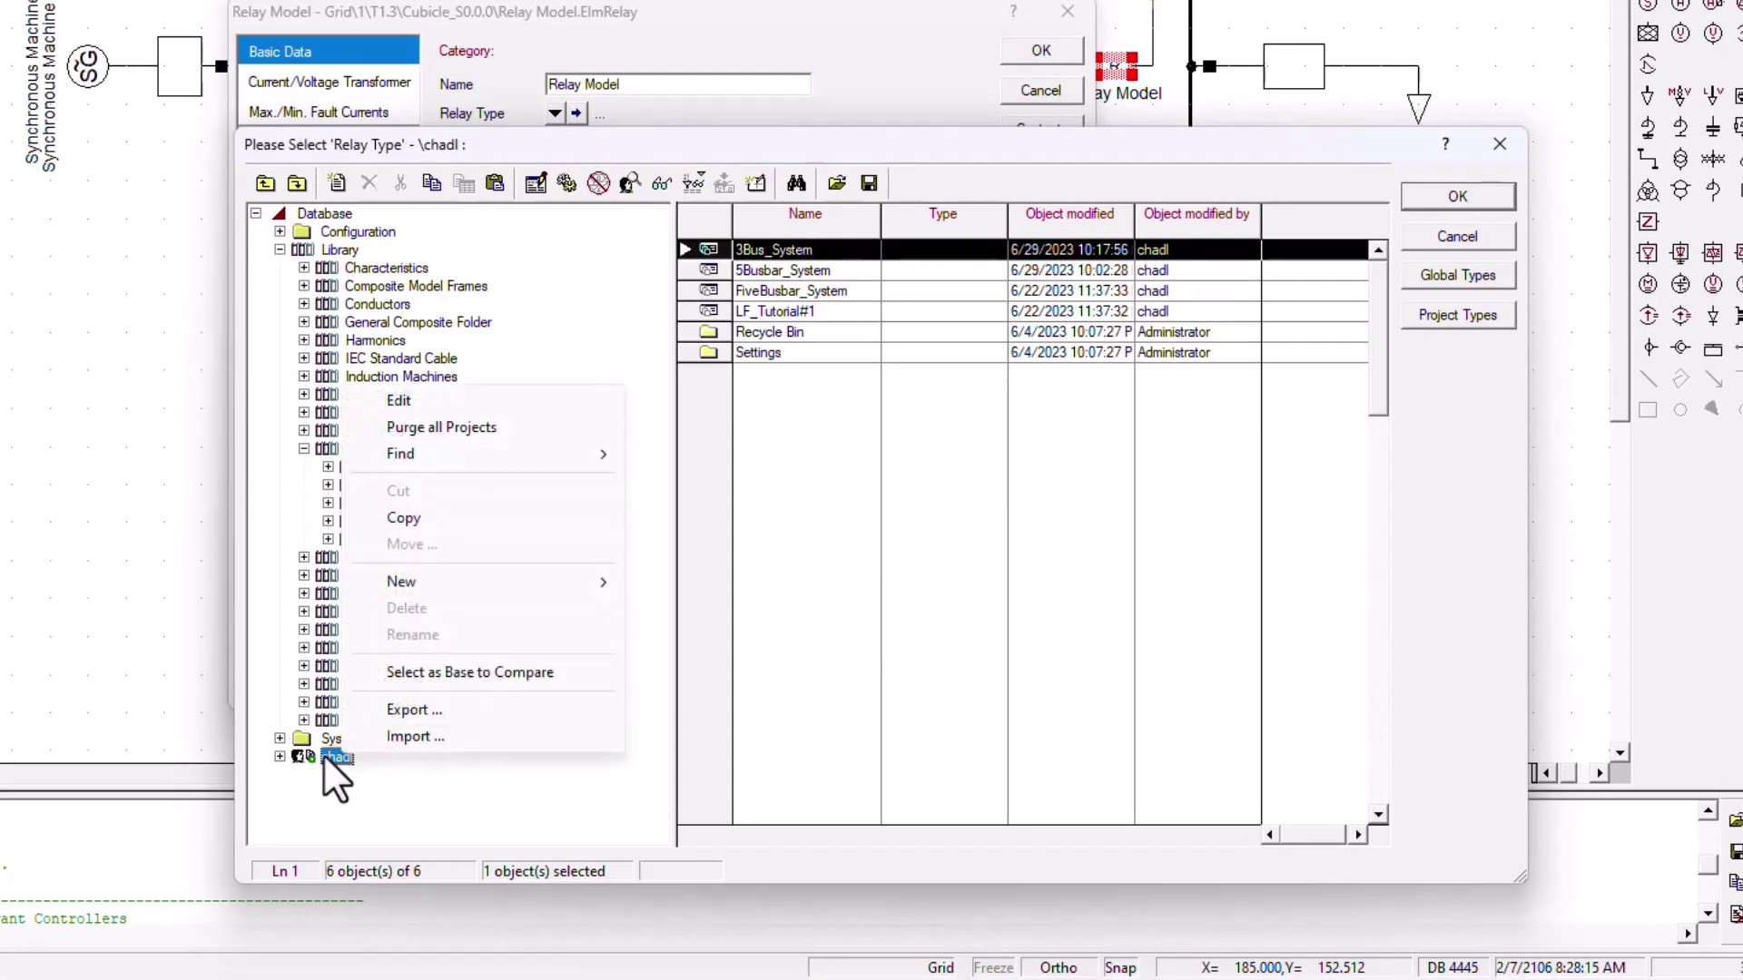
pyautogui.rightClick(323, 753)
pyautogui.click(436, 737)
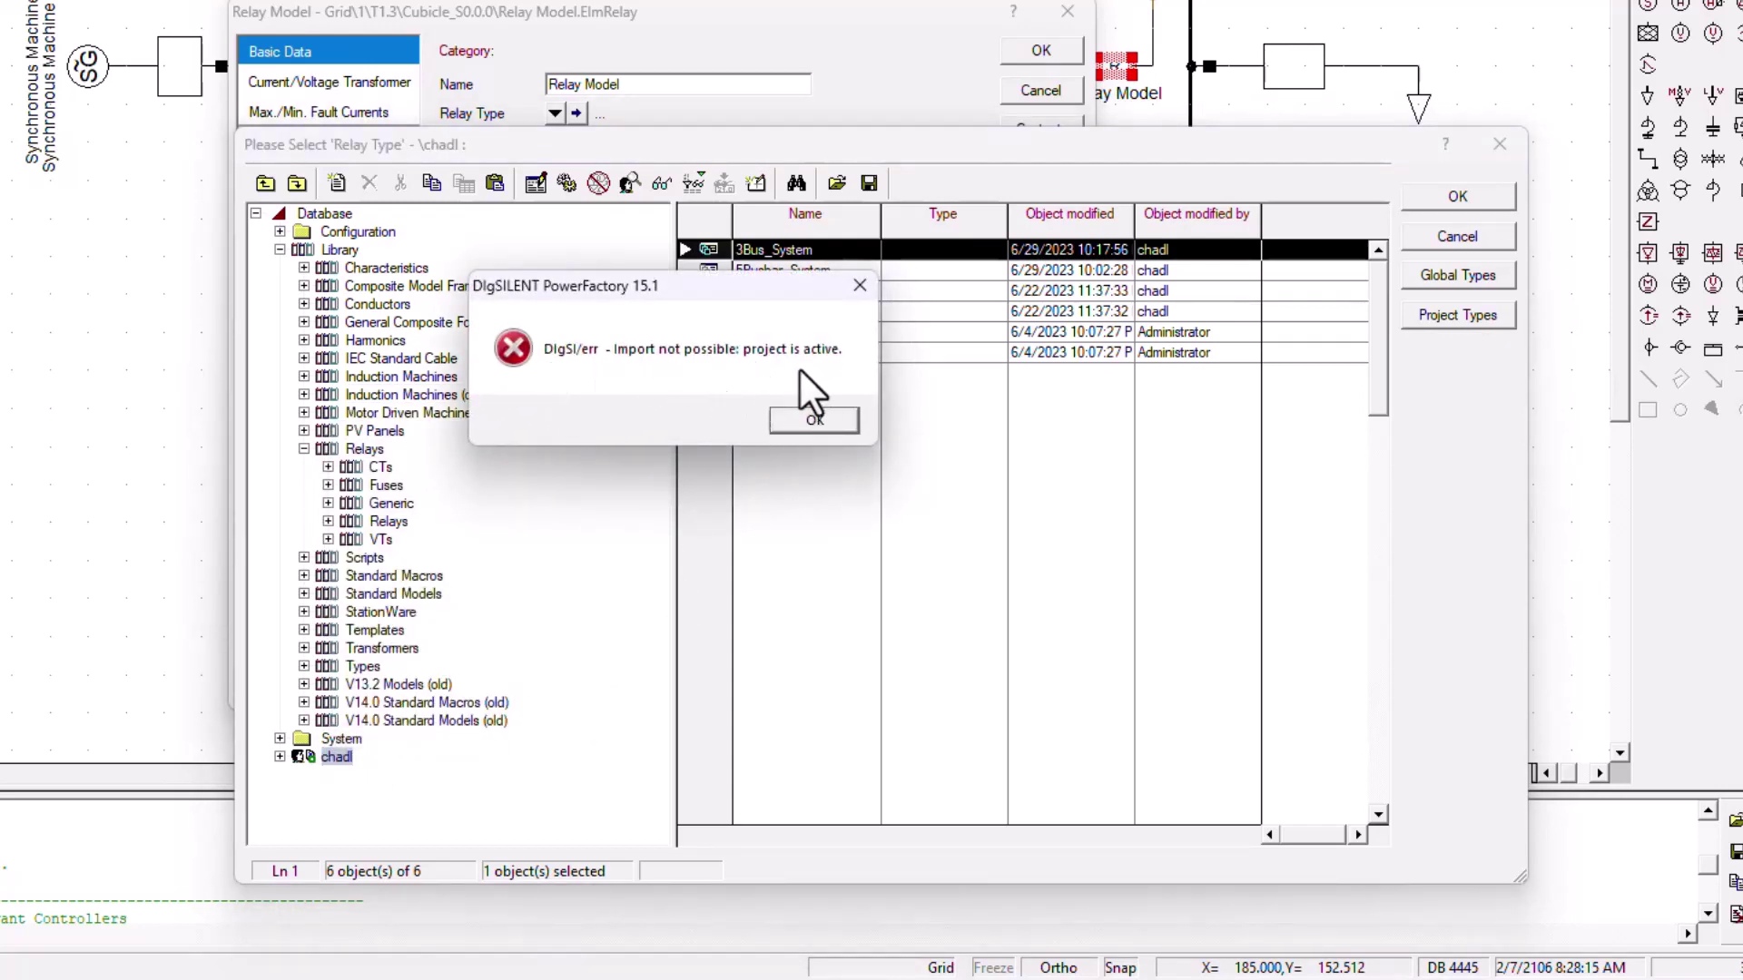
pyautogui.click(821, 422)
# Close the type browser and relay dialog, then deactivate 3Bus_System, saving the operation scenario
pyautogui.click(1468, 229)
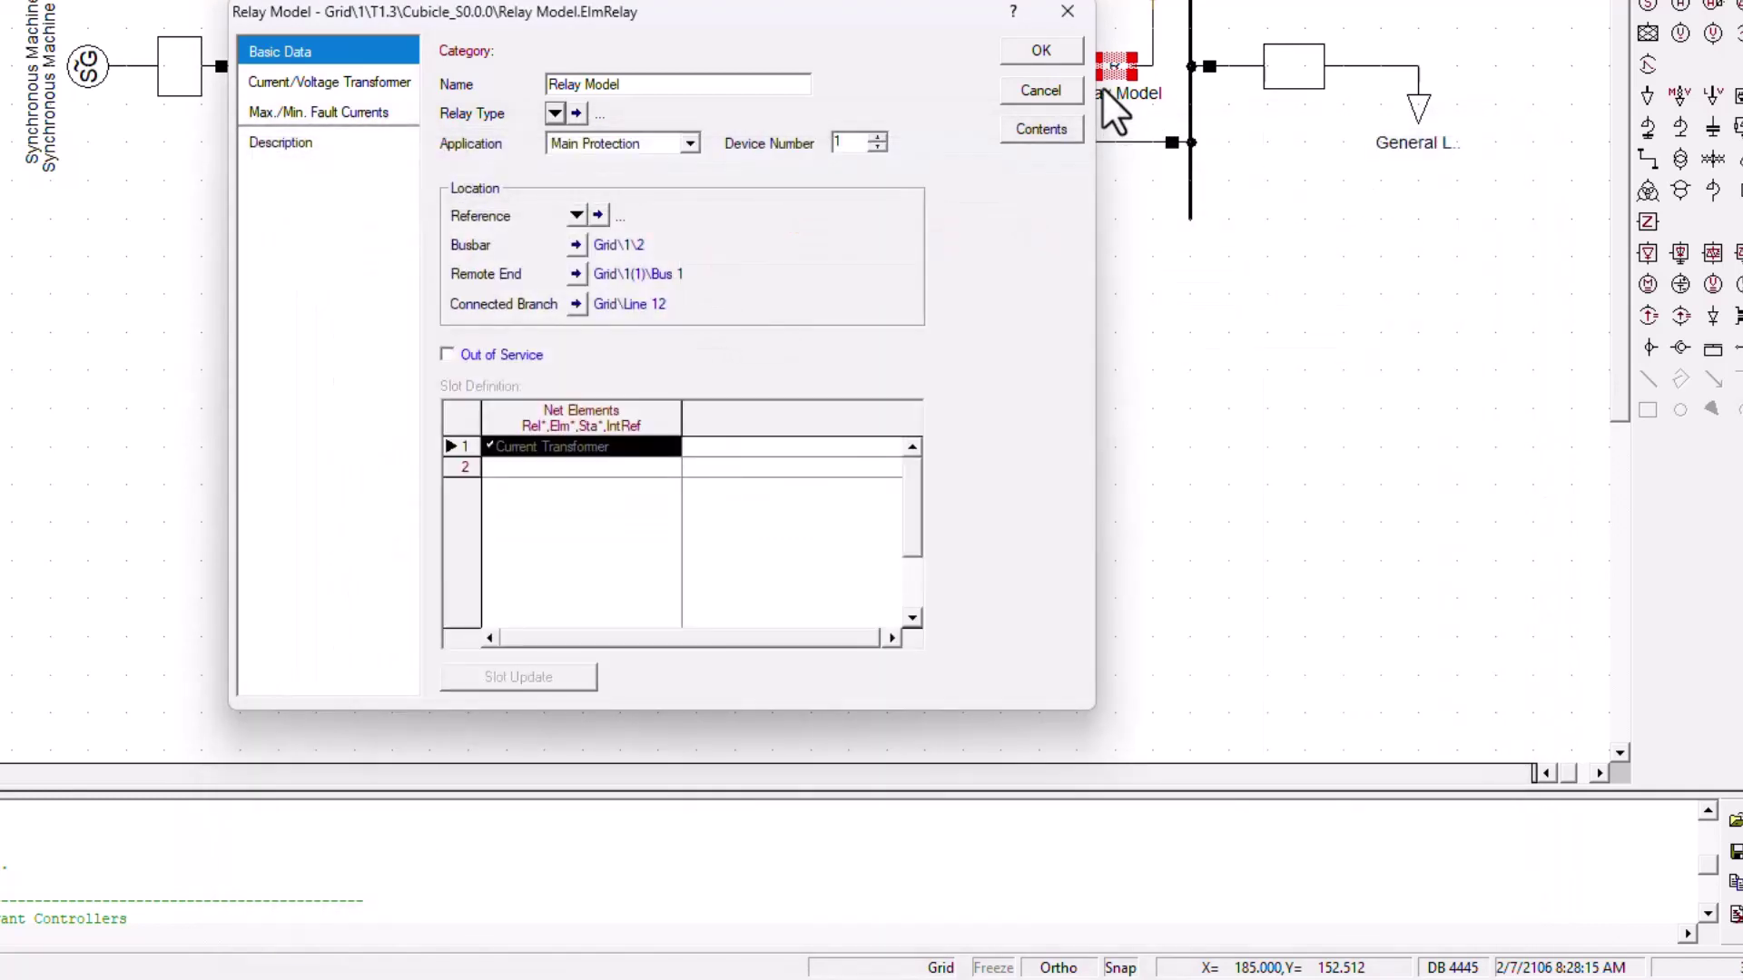
pyautogui.click(1042, 92)
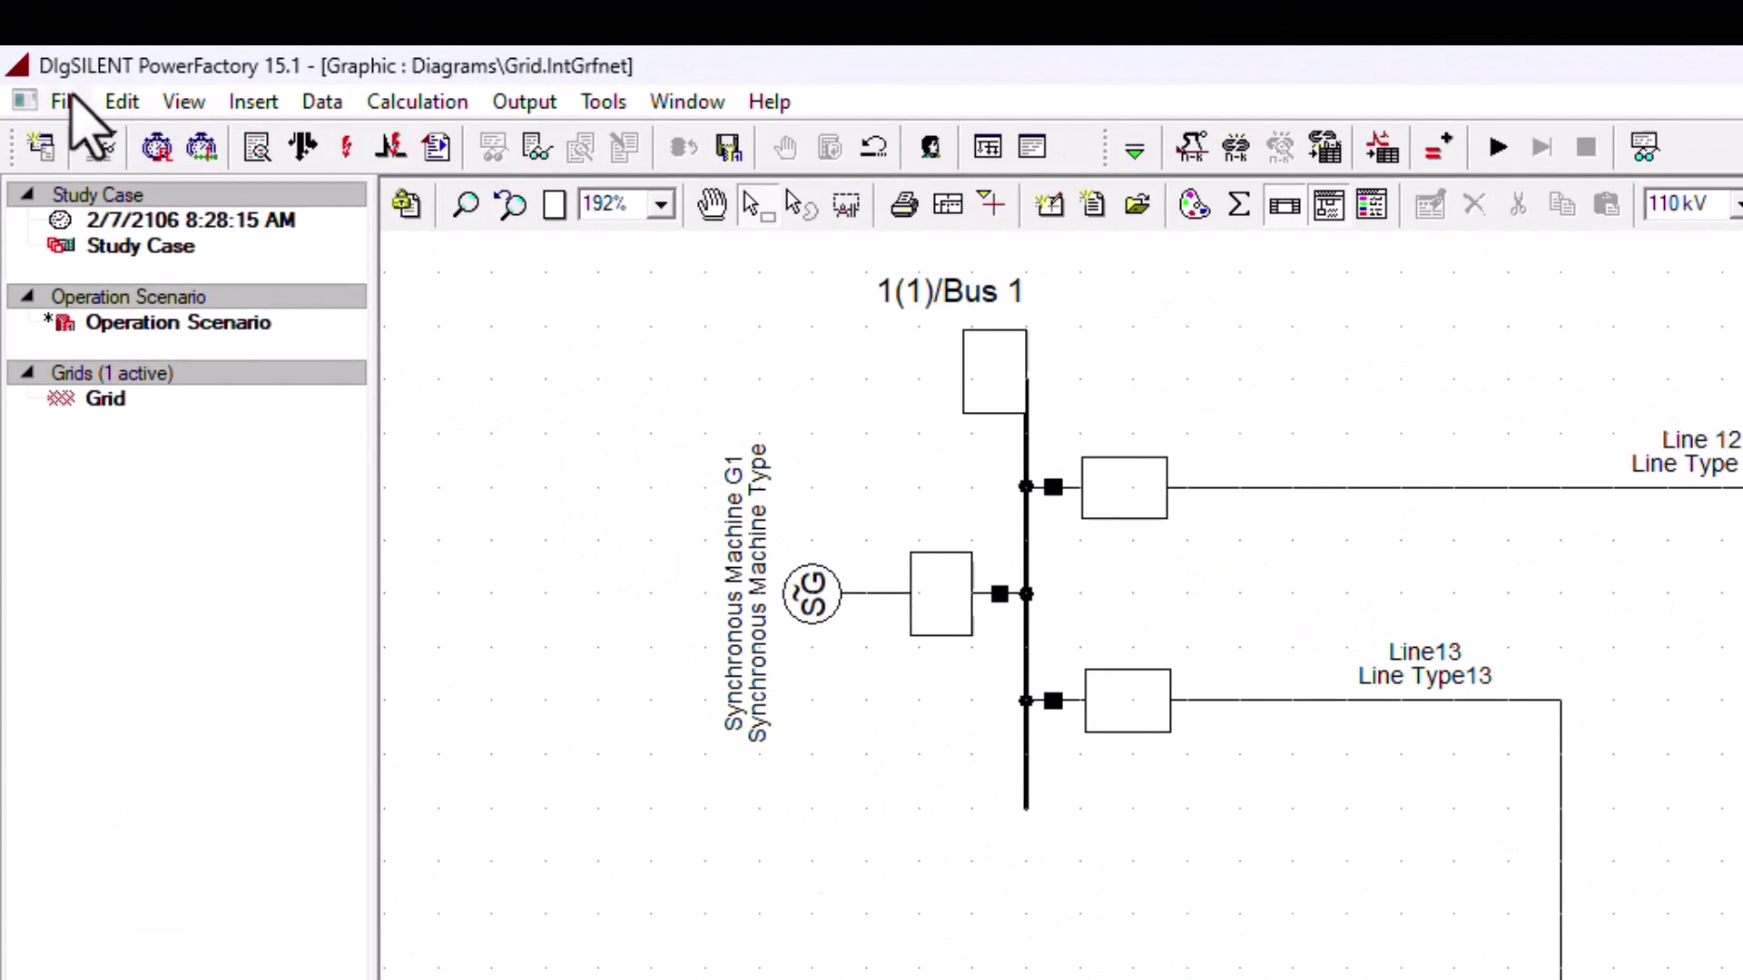
pyautogui.click(63, 95)
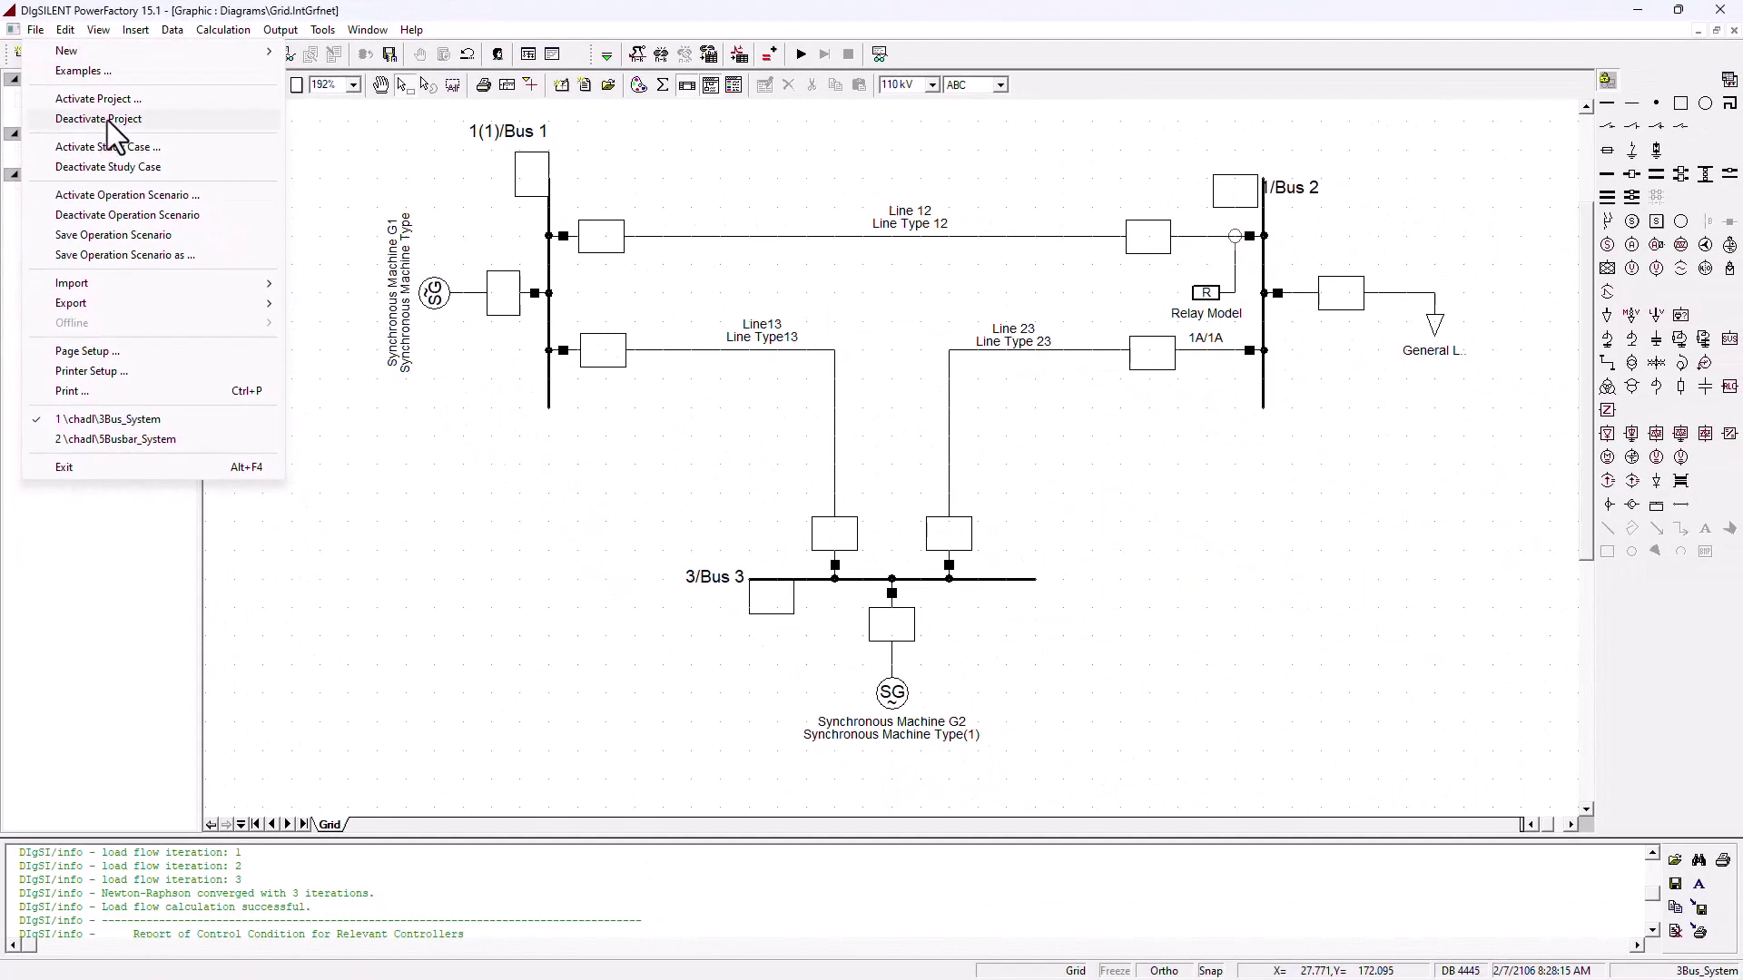
pyautogui.click(108, 120)
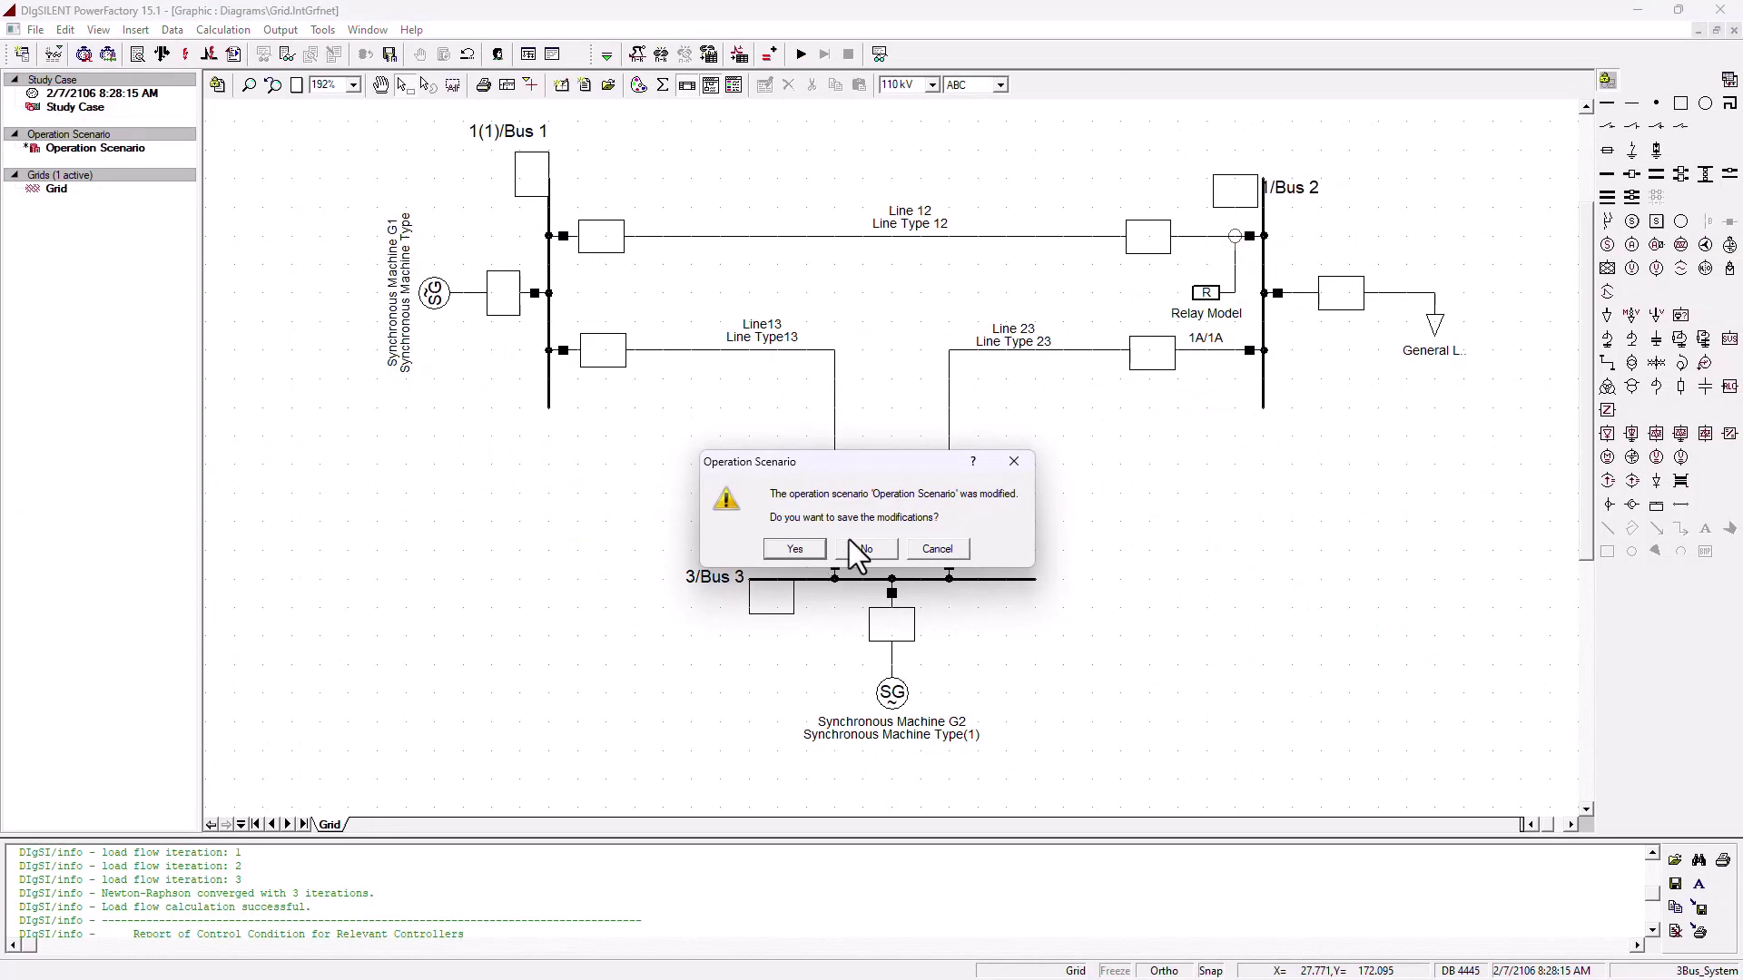
pyautogui.click(795, 550)
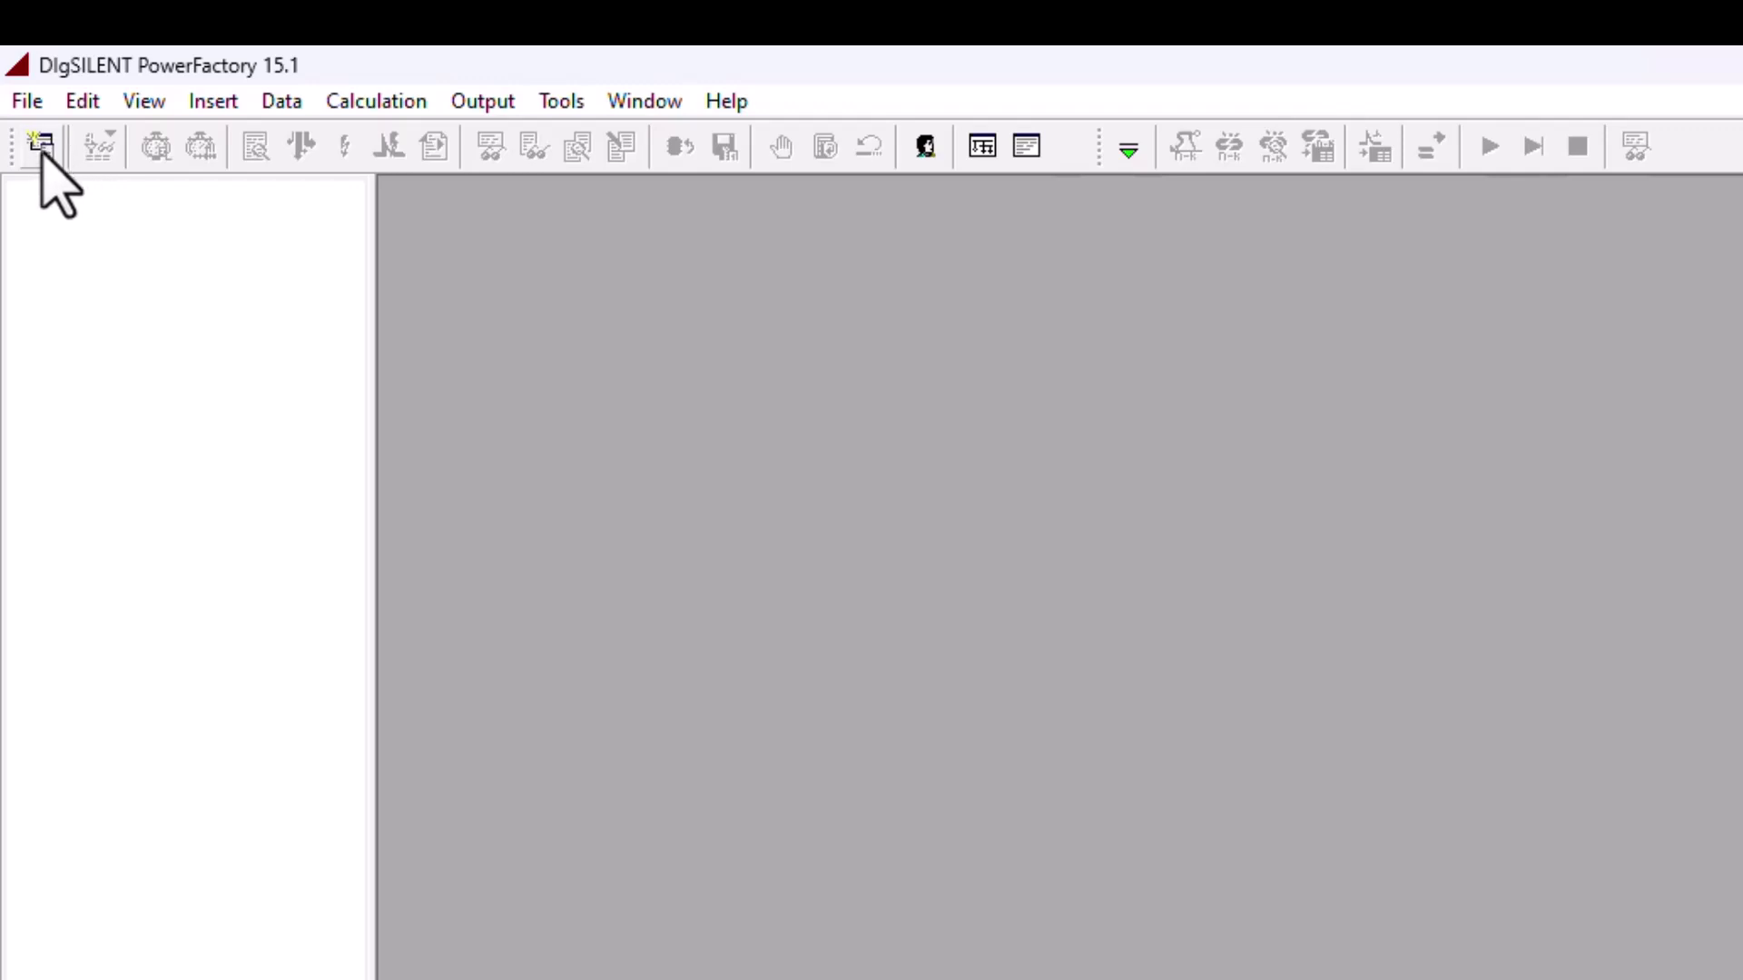
# Import the SEL 751.dz file into the user folder from the Data Manager
pyautogui.click(41, 146)
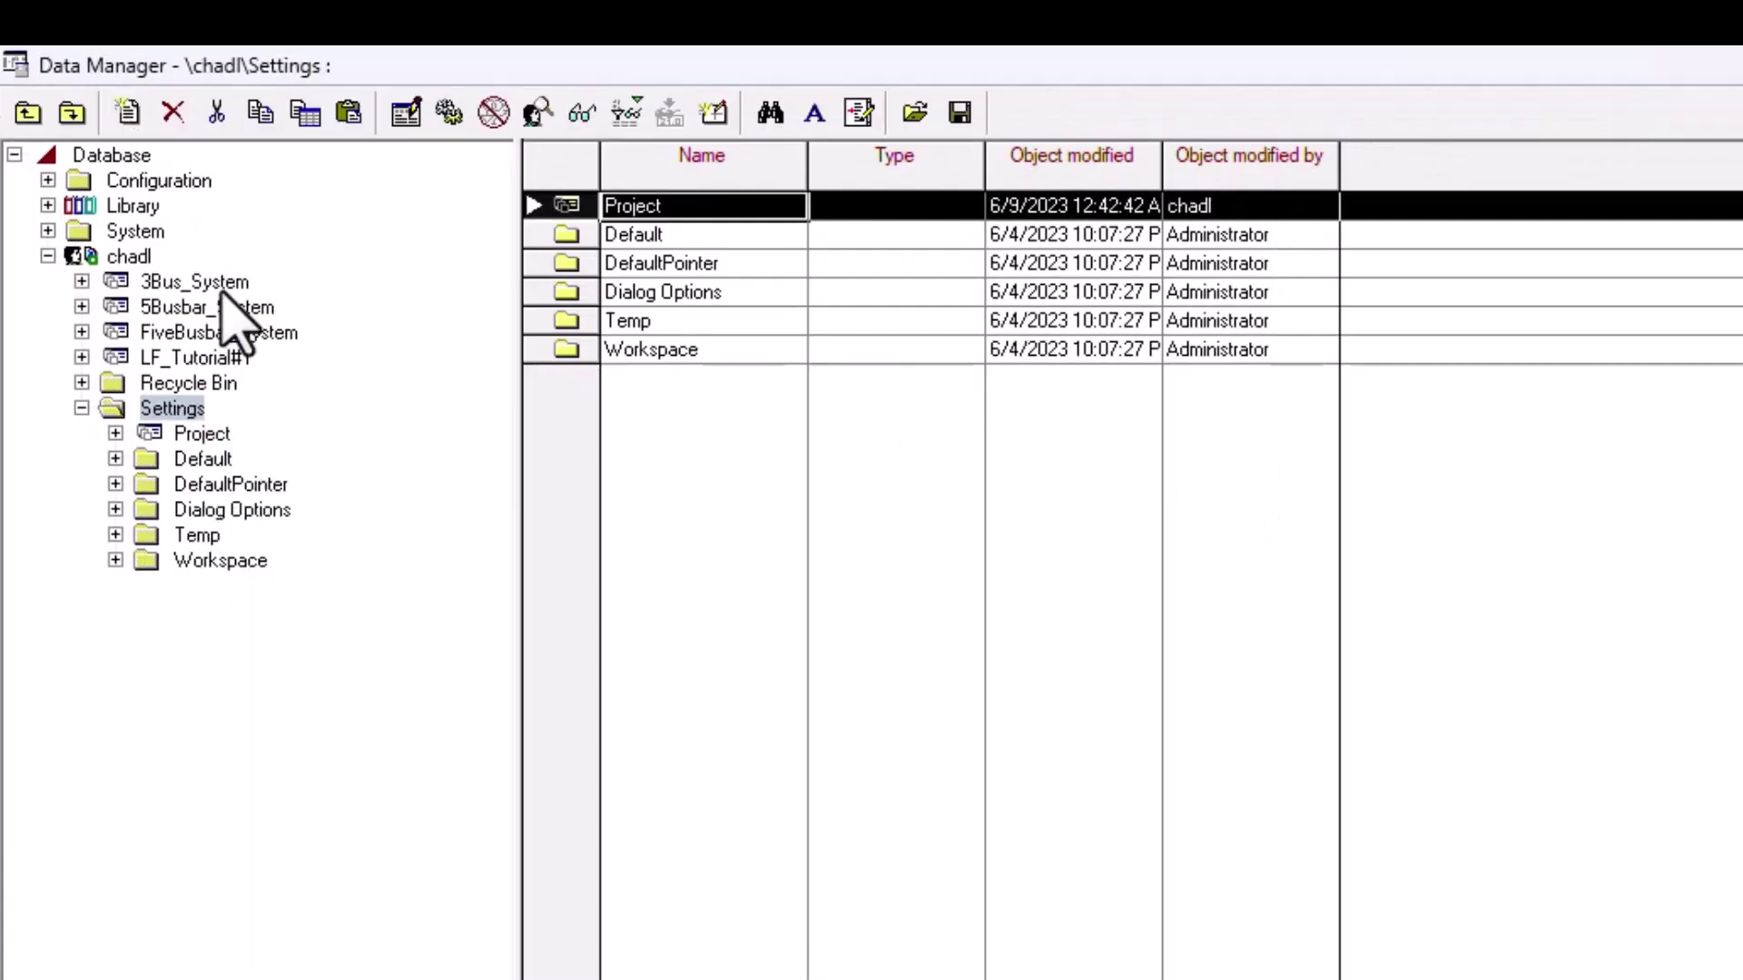
pyautogui.click(127, 259)
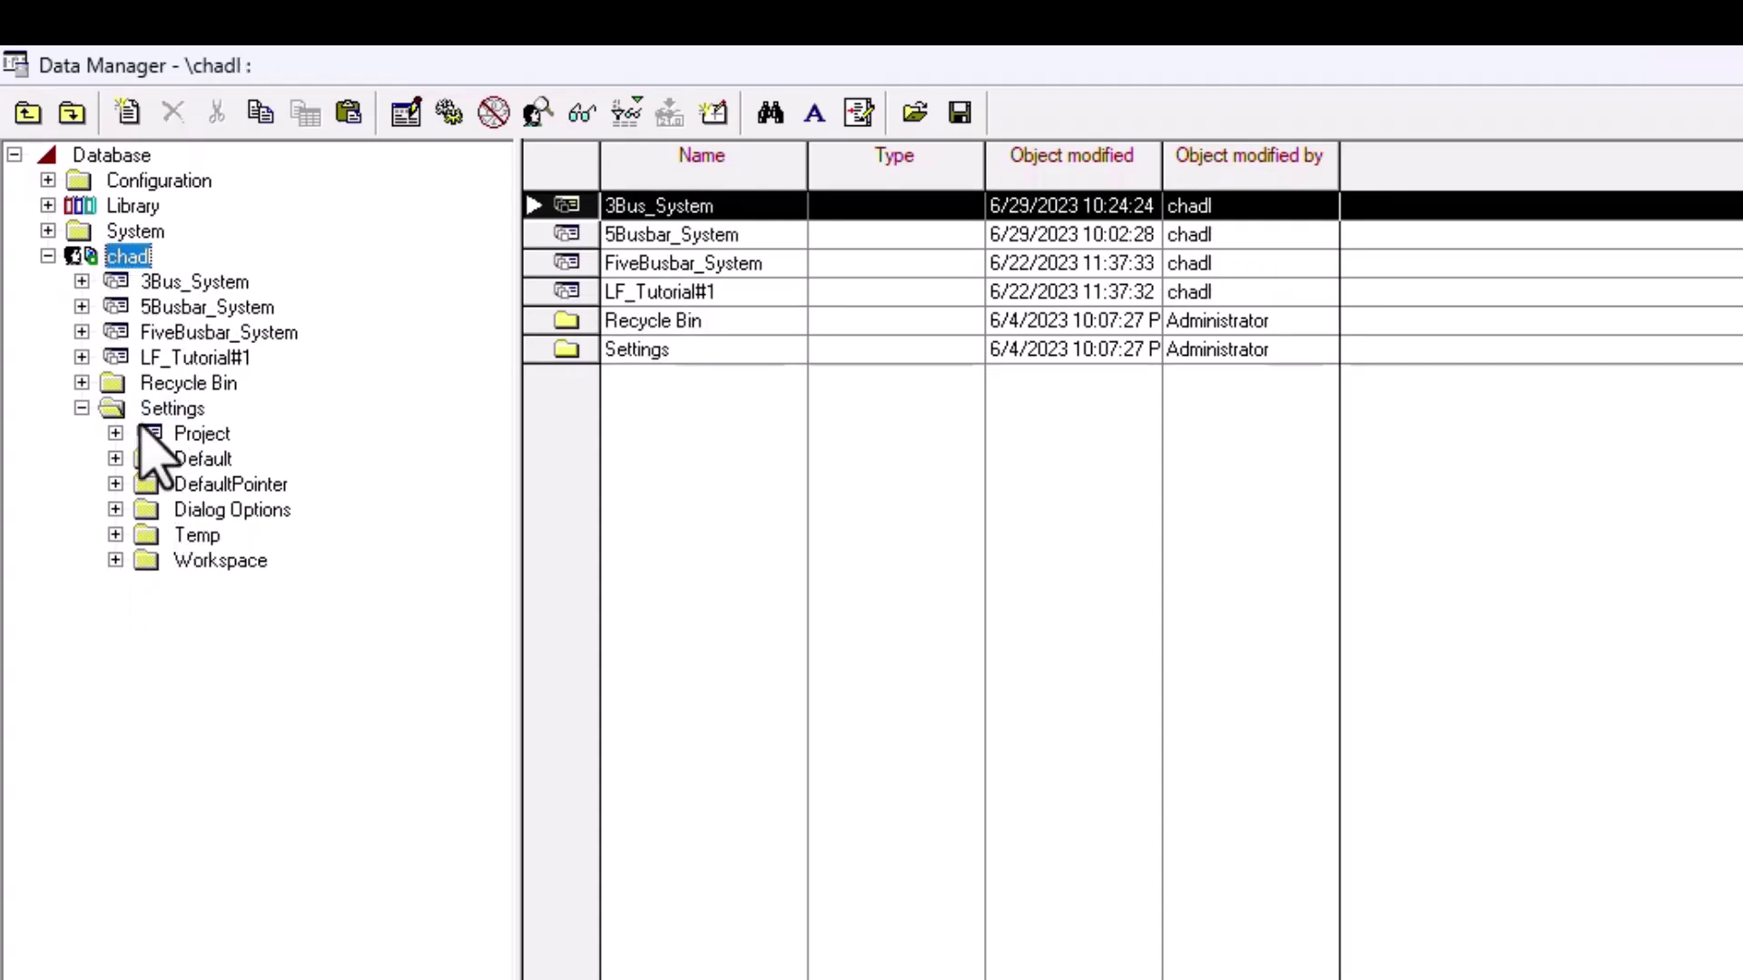
pyautogui.rightClick(125, 269)
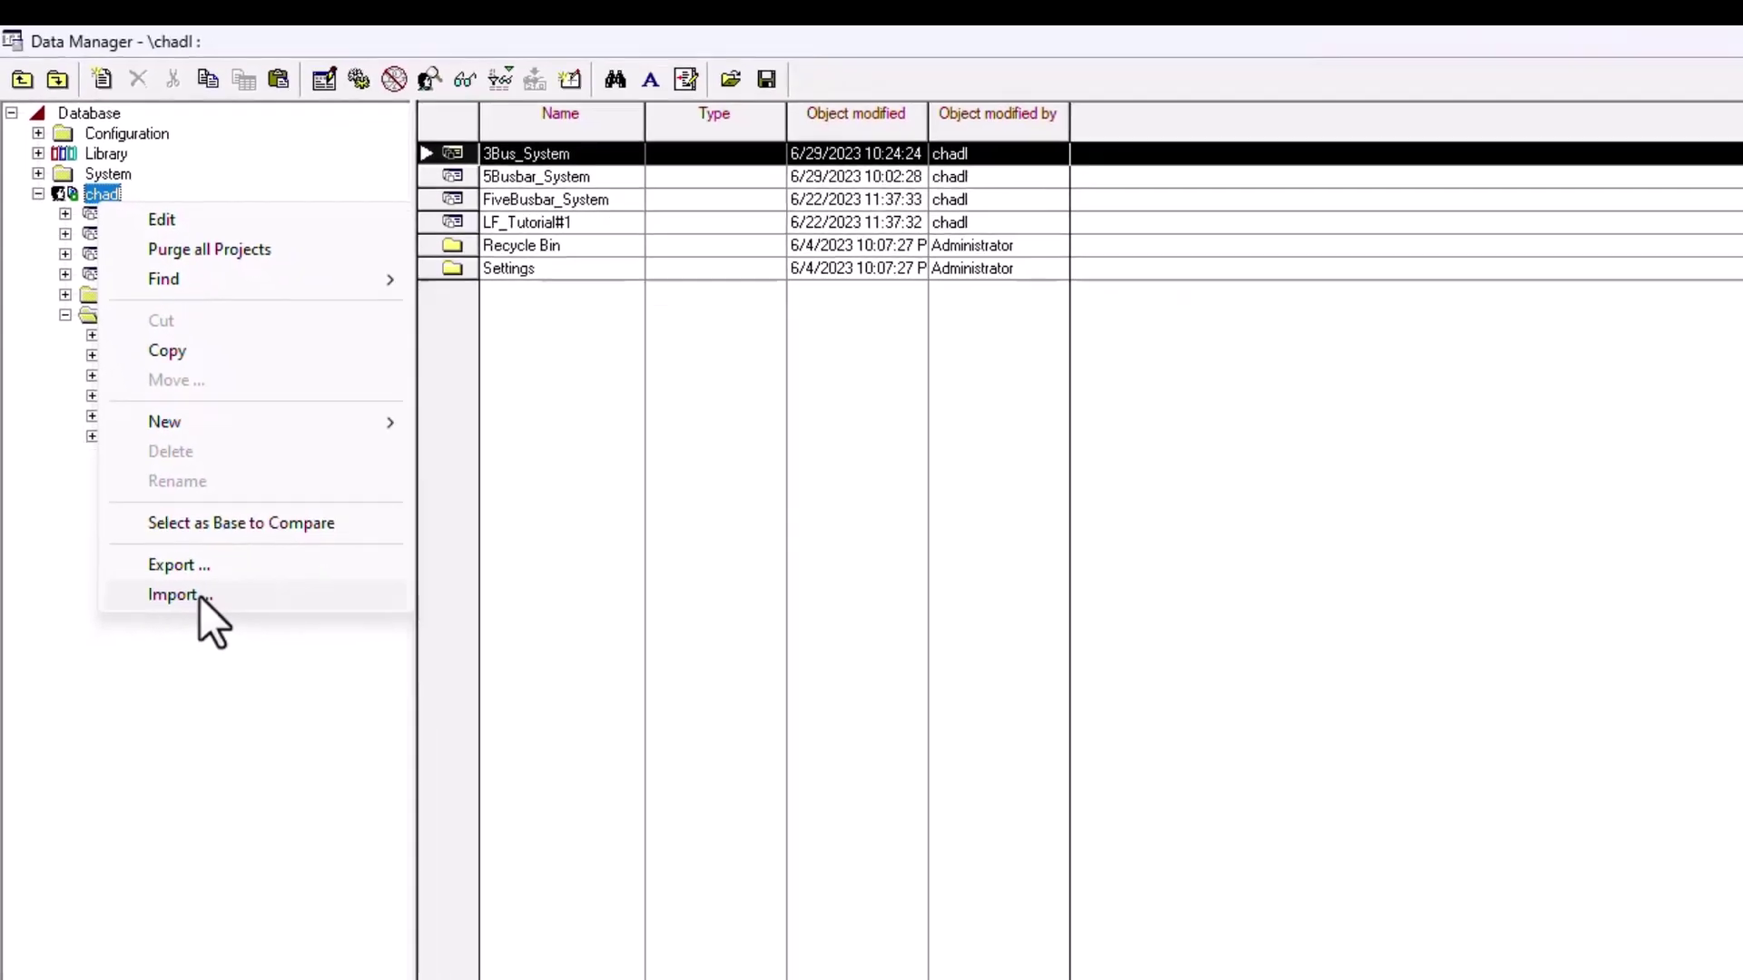
pyautogui.click(249, 765)
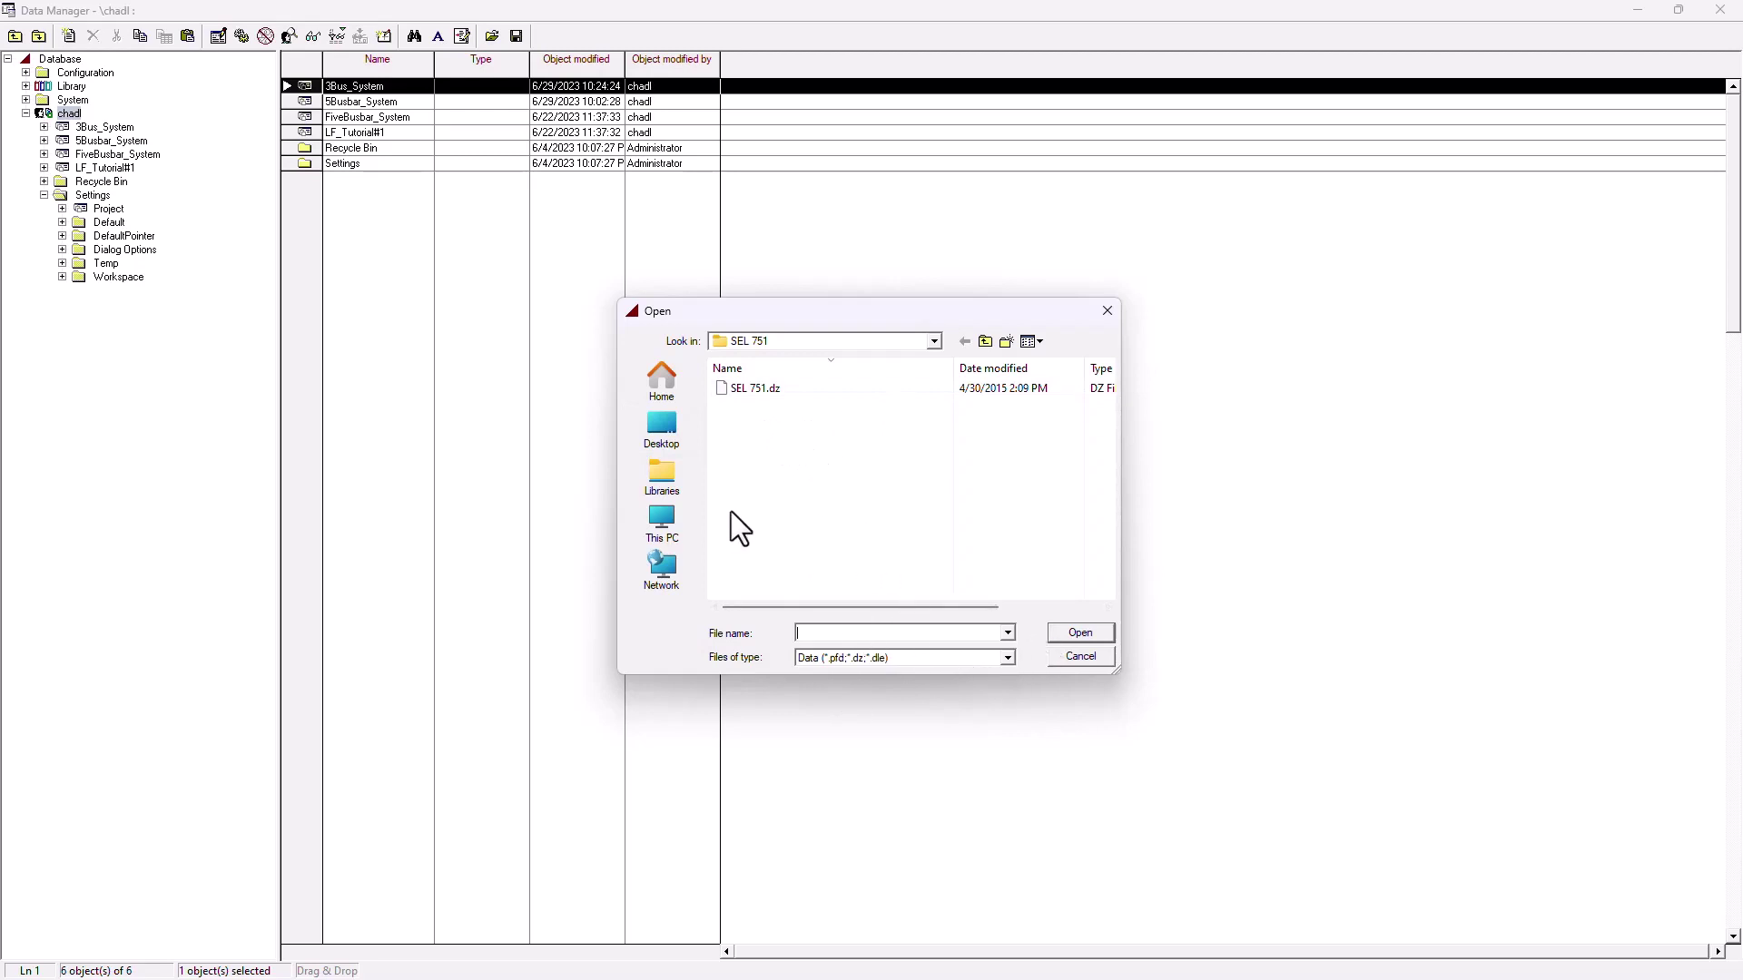
pyautogui.click(764, 389)
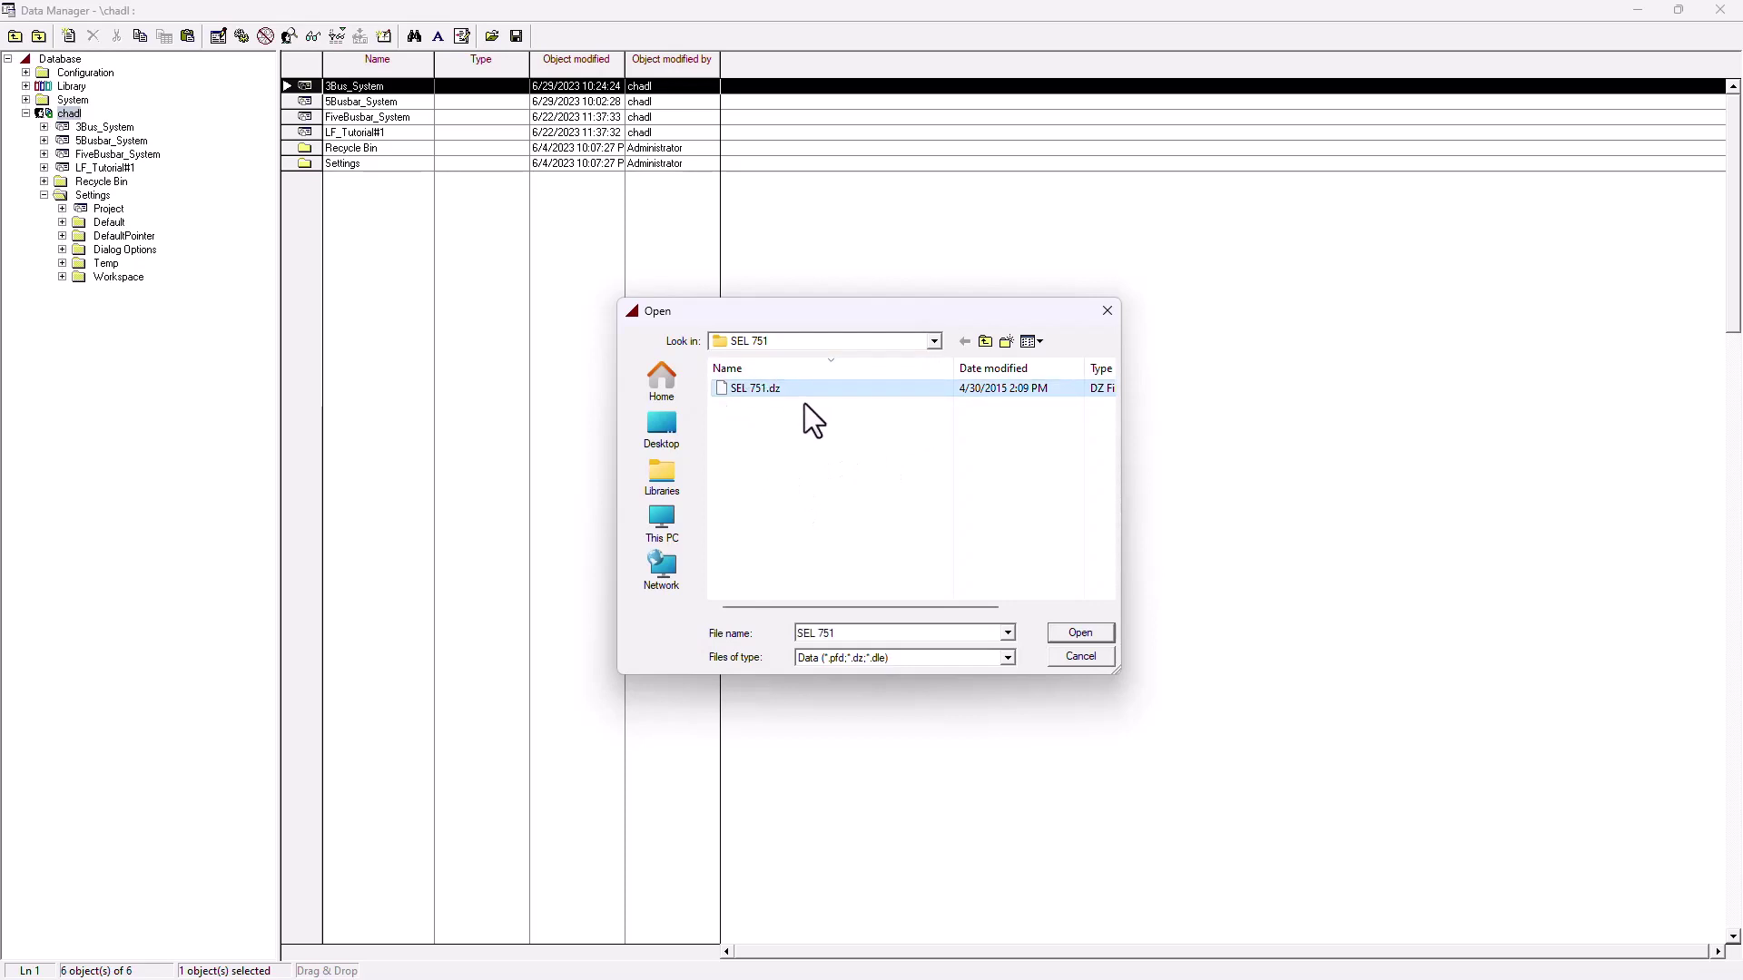
pyautogui.click(1084, 635)
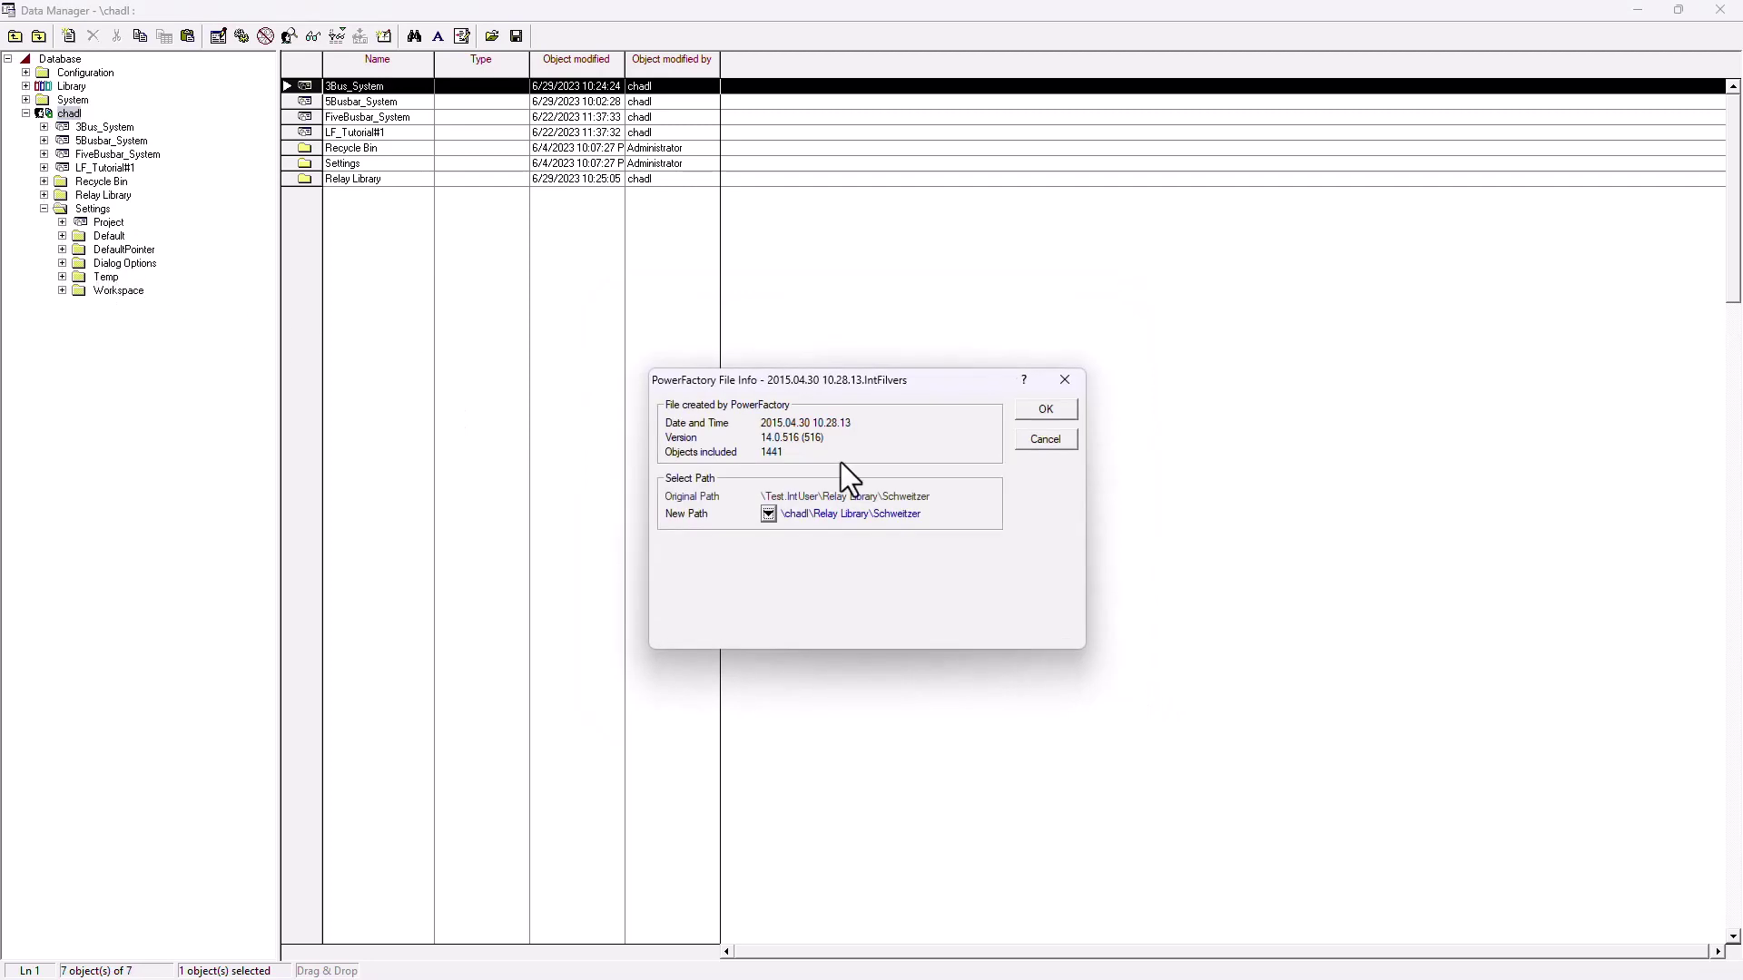
# Finish the import and browse Relay Library > Schweitzer > SEL 751 to inspect the 1A and 5A types
pyautogui.click(1044, 410)
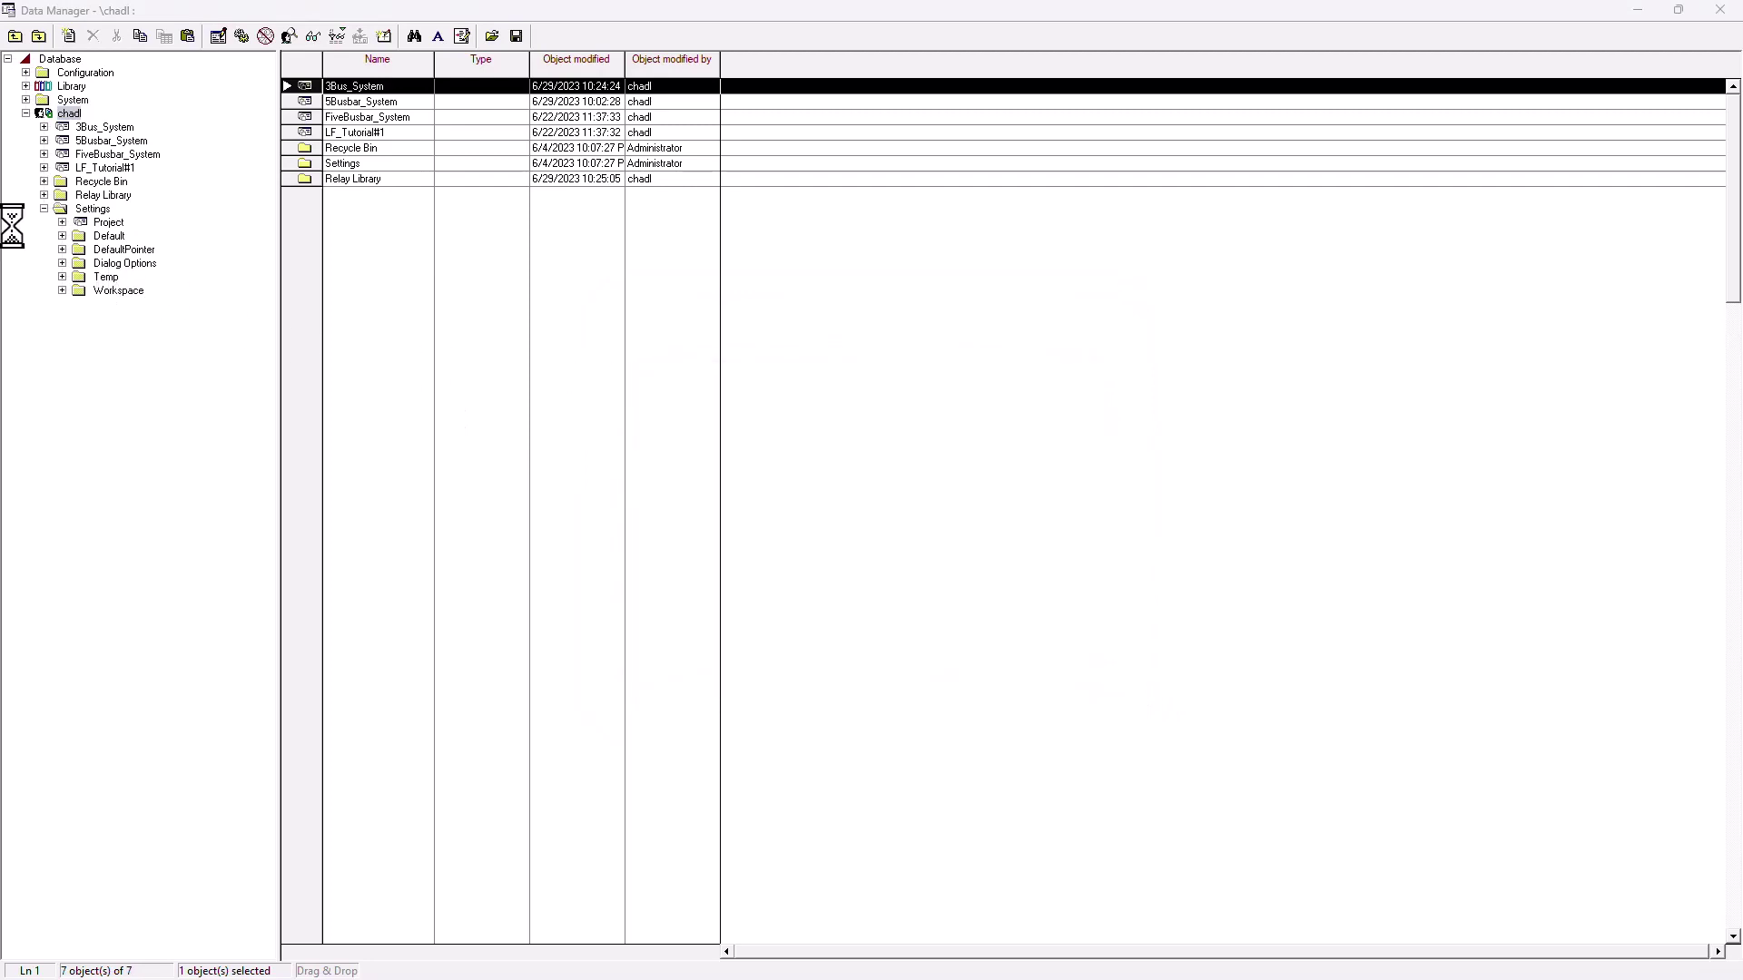
pyautogui.click(109, 200)
pyautogui.click(45, 195)
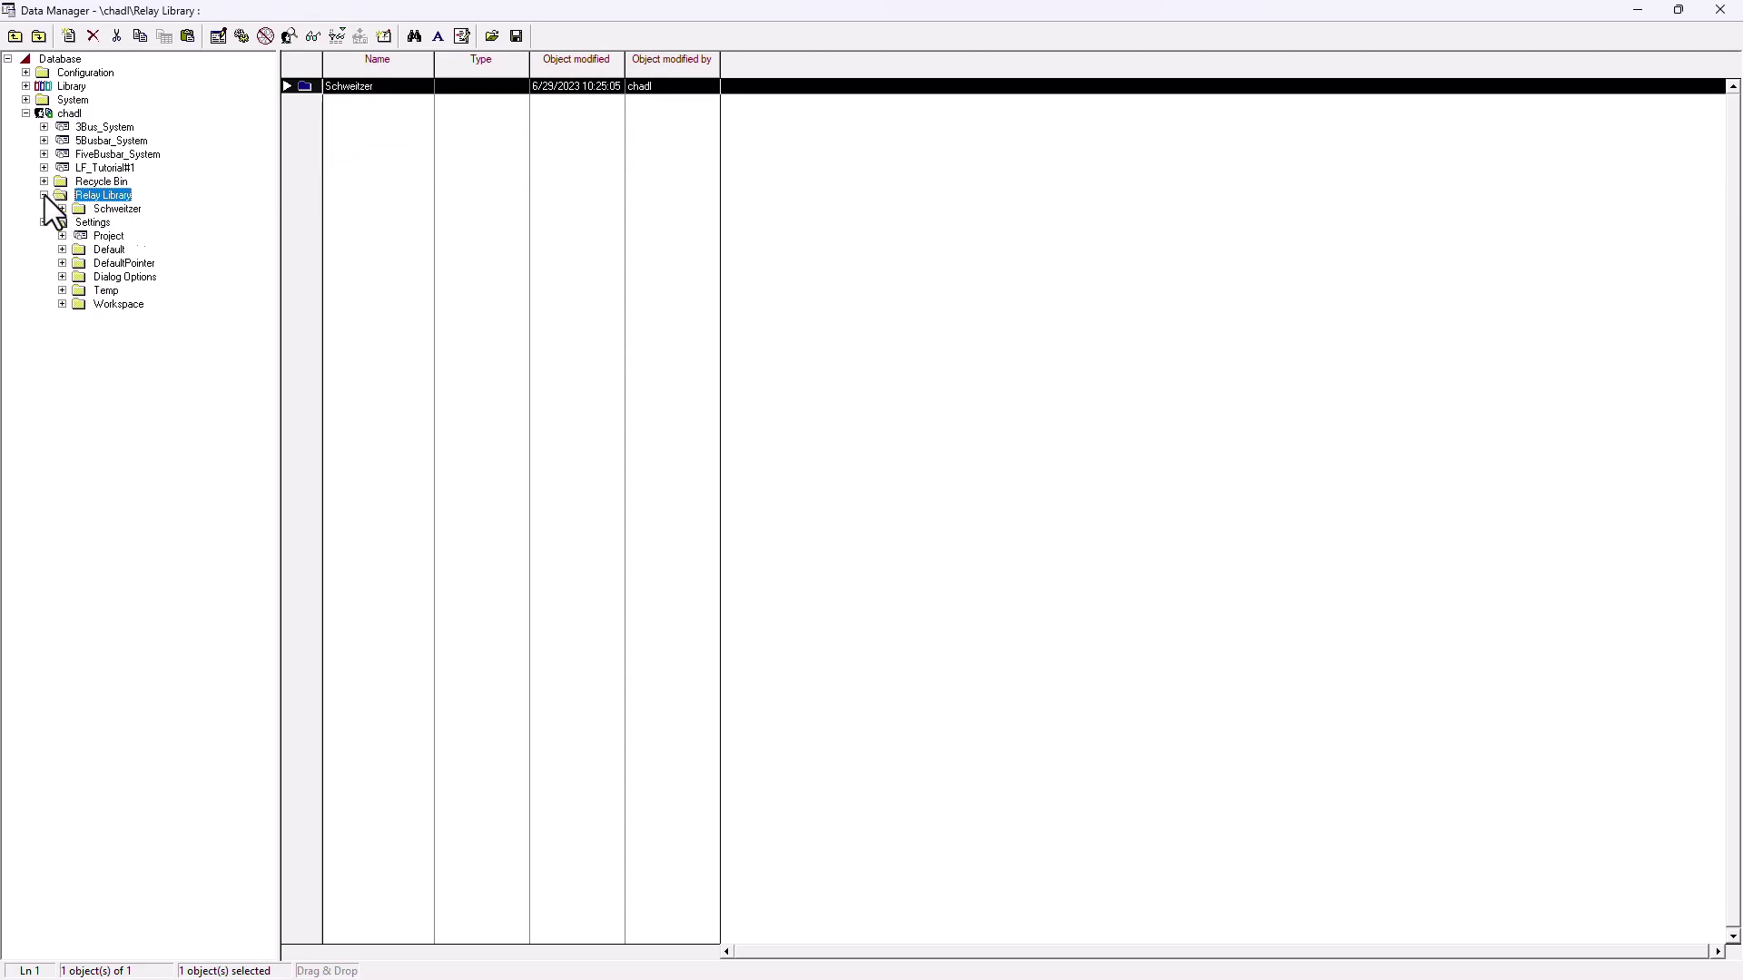
pyautogui.doubleClick(114, 211)
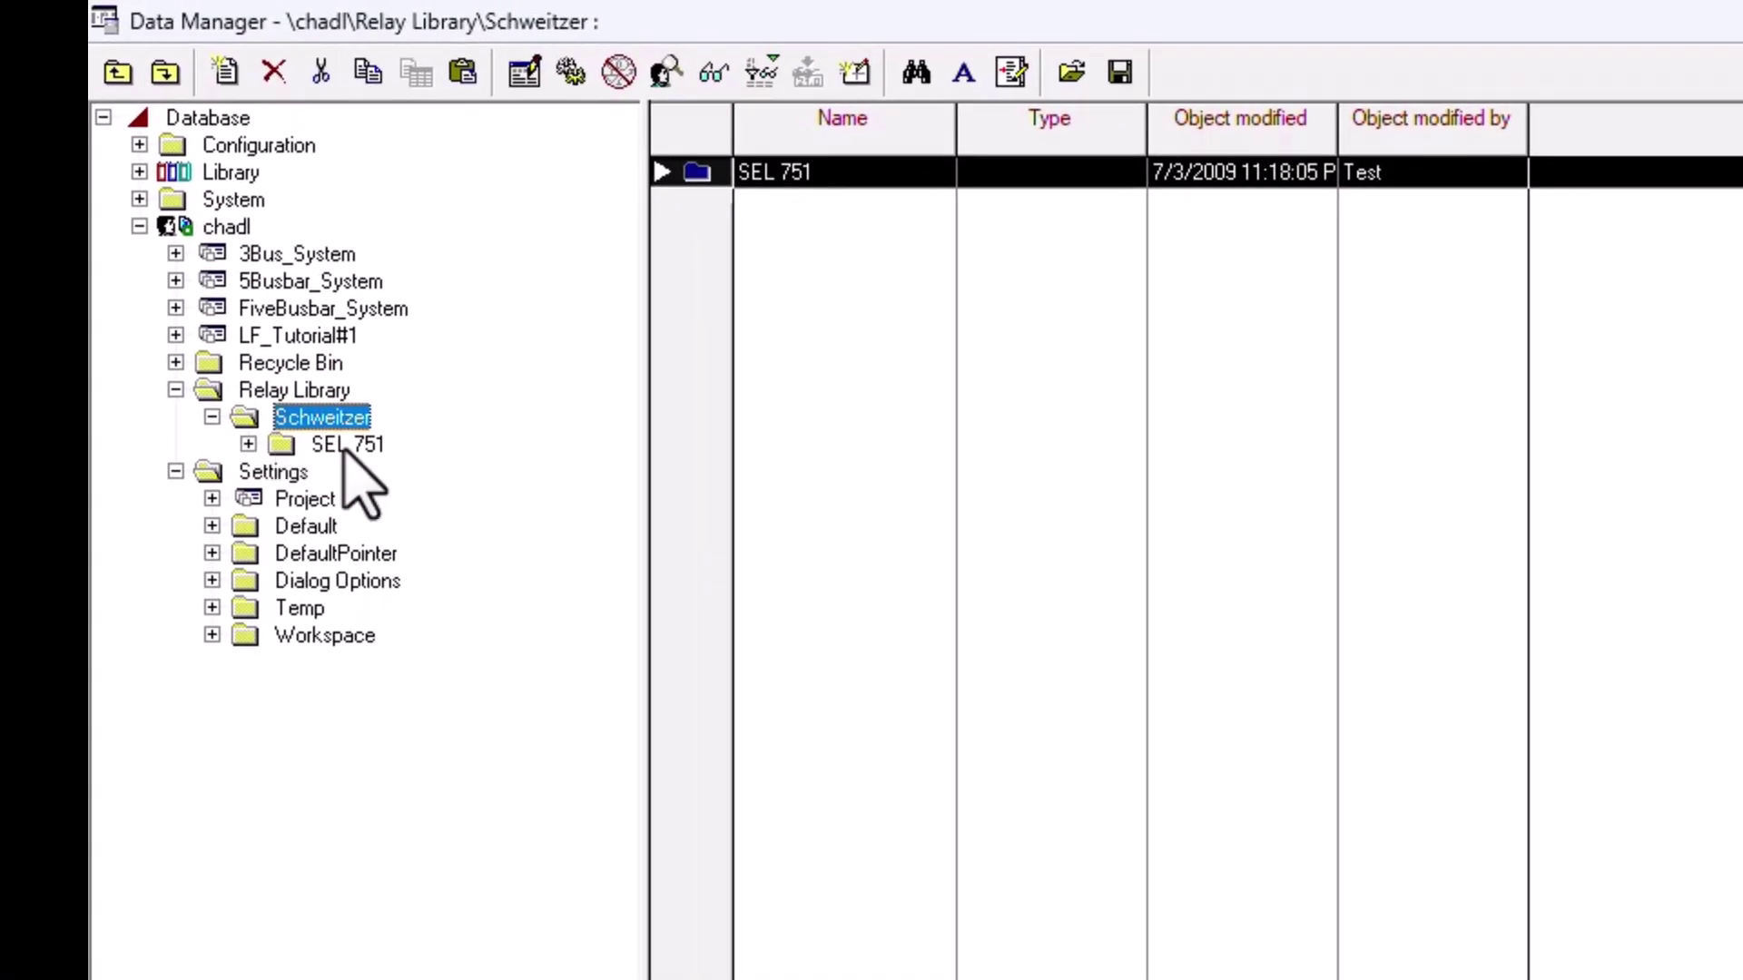
pyautogui.click(345, 448)
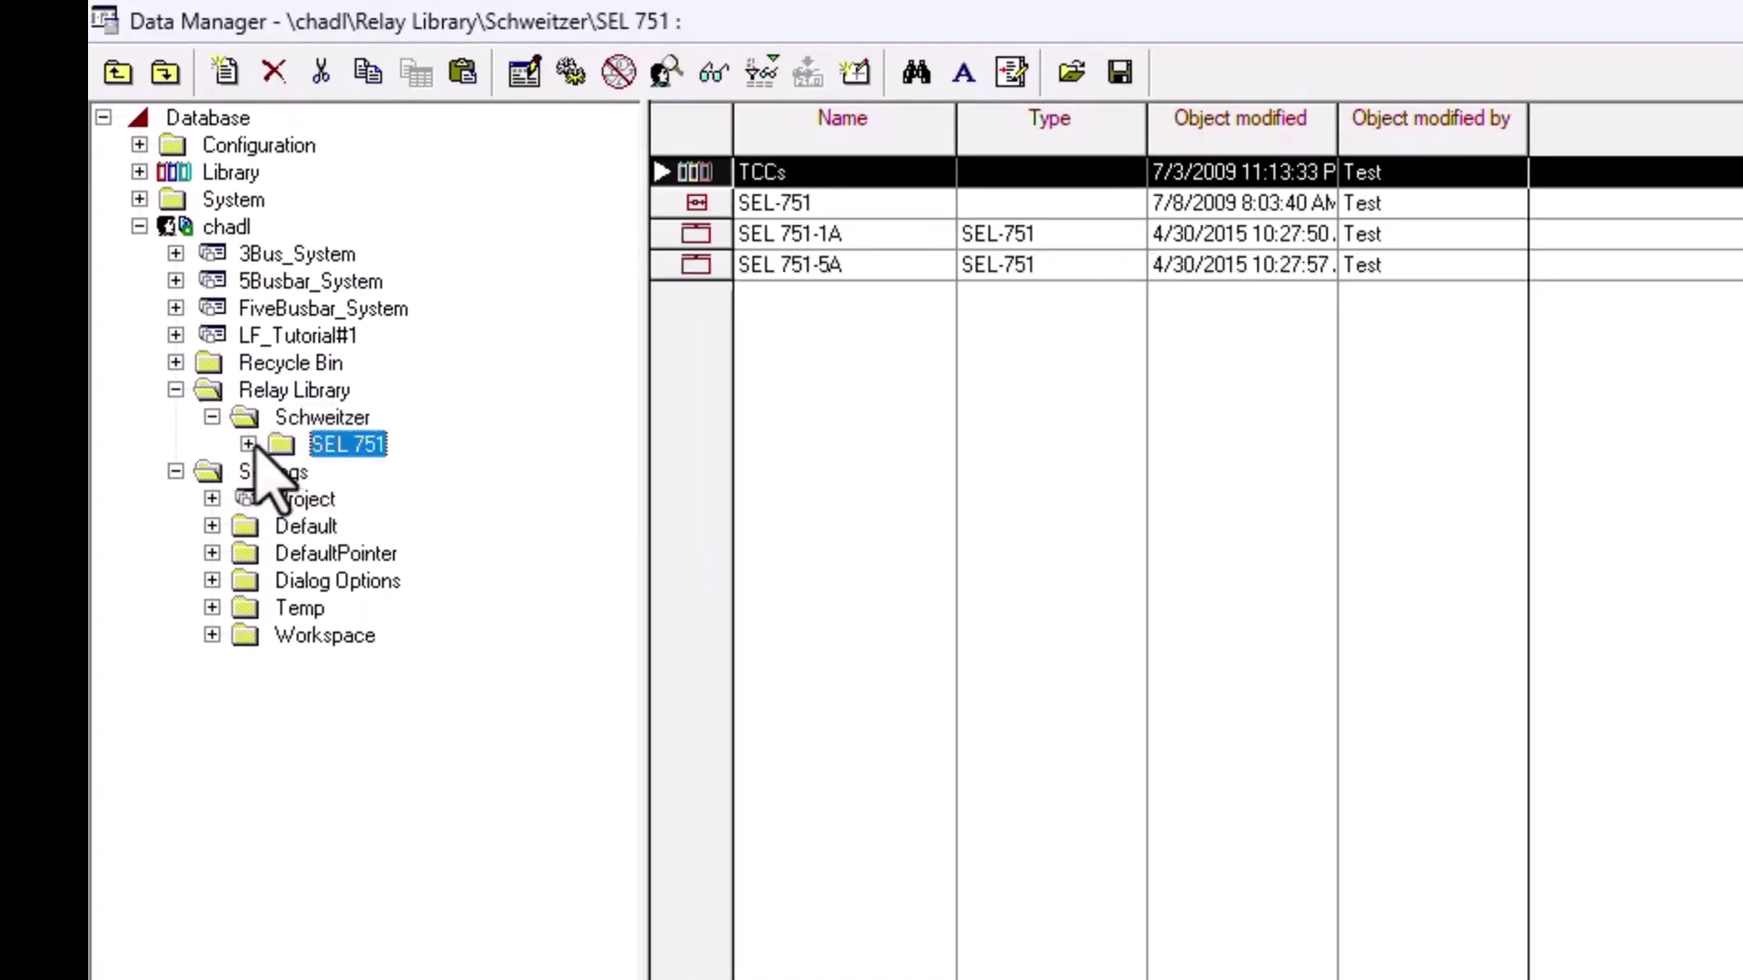
pyautogui.click(248, 444)
pyautogui.click(397, 553)
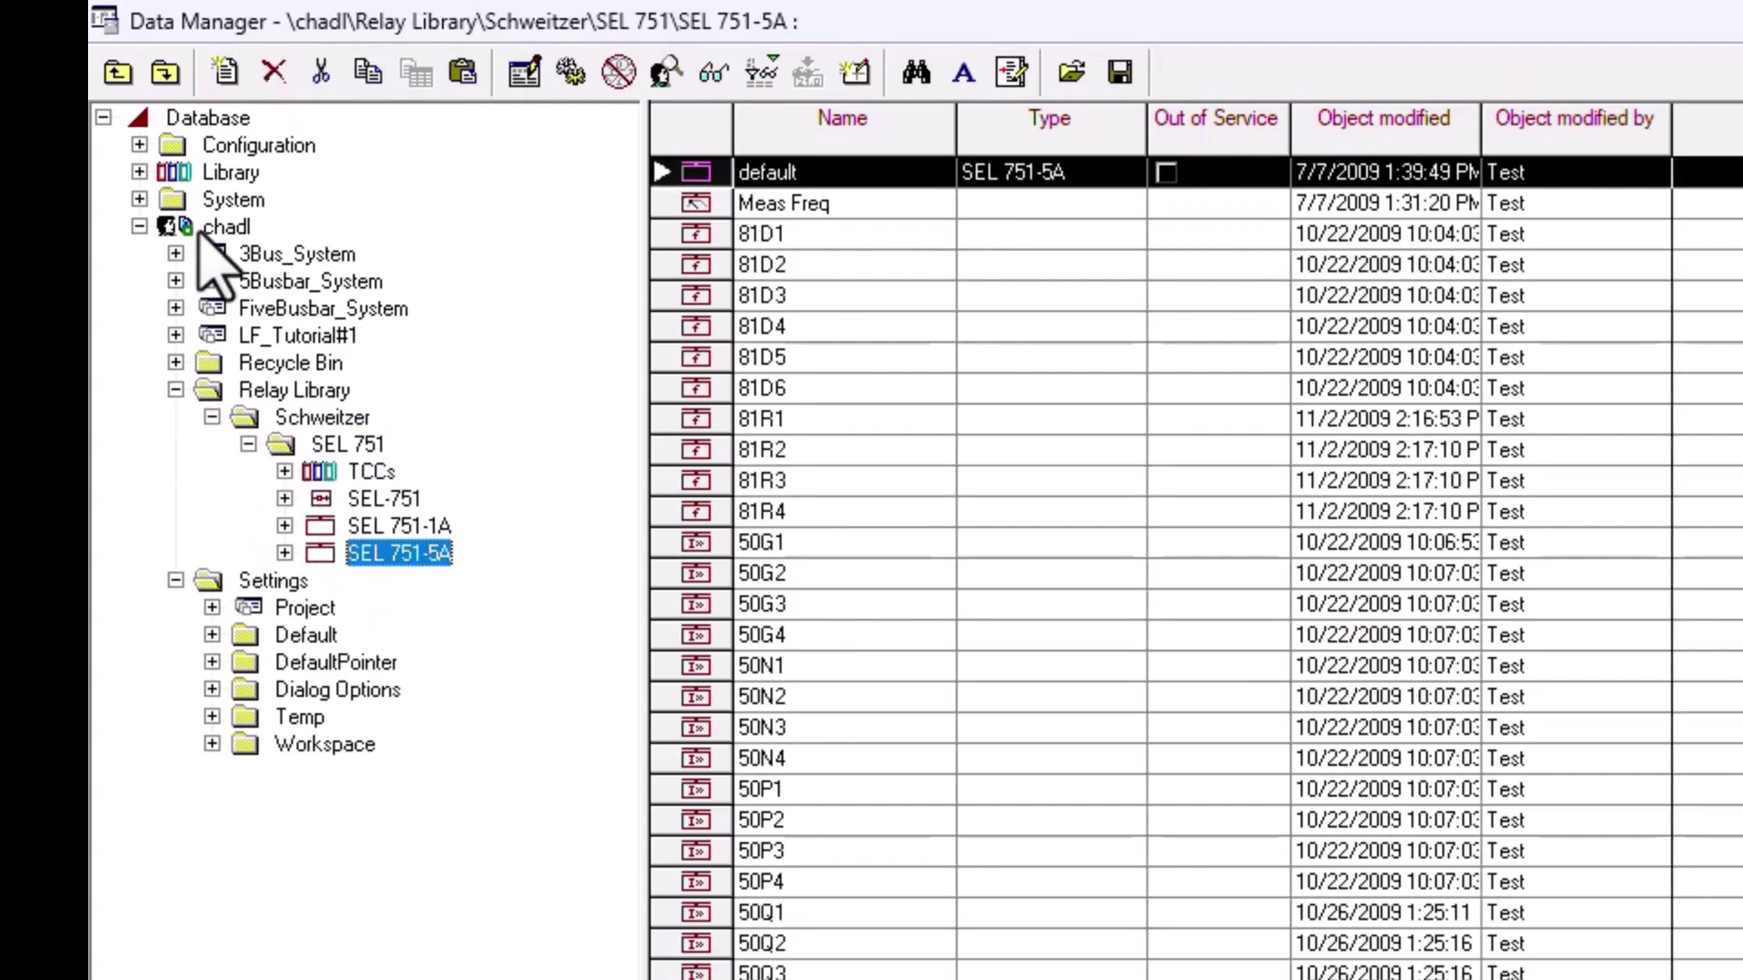
pyautogui.click(218, 227)
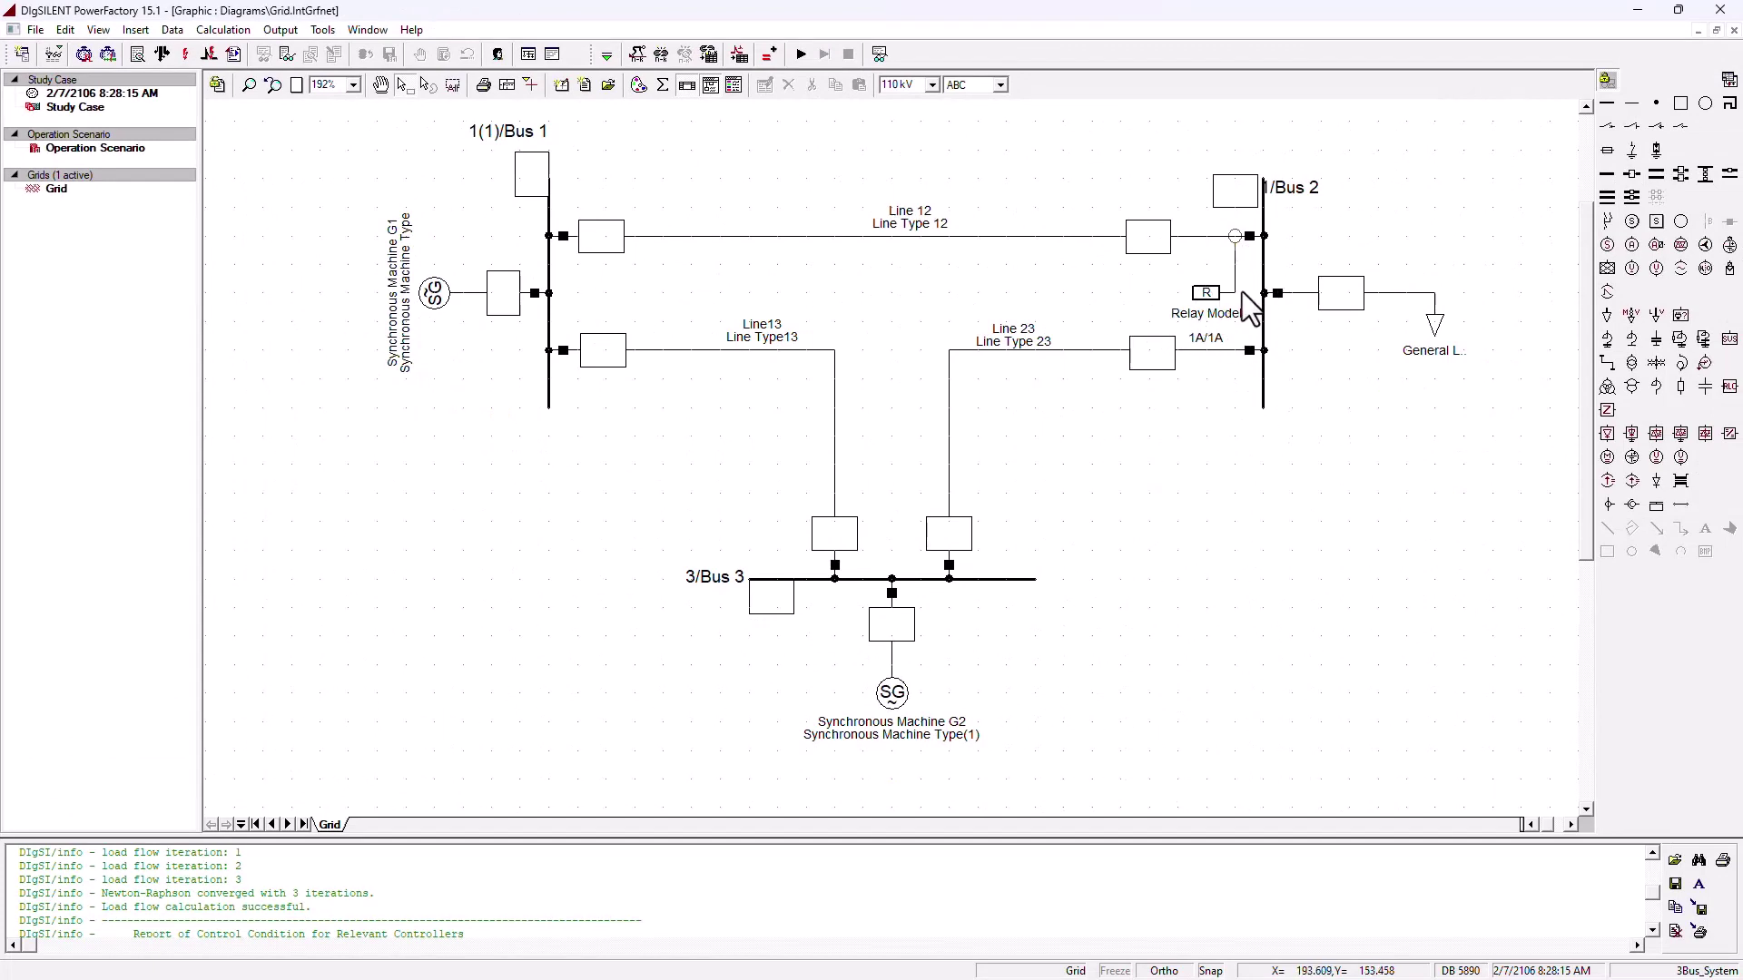
# Give the Bus 2 relay type SEL 751-1A from chadl > Relay Library > Schweitzer > SEL 751
pyautogui.doubleClick(1216, 292)
pyautogui.click(785, 330)
pyautogui.click(905, 351)
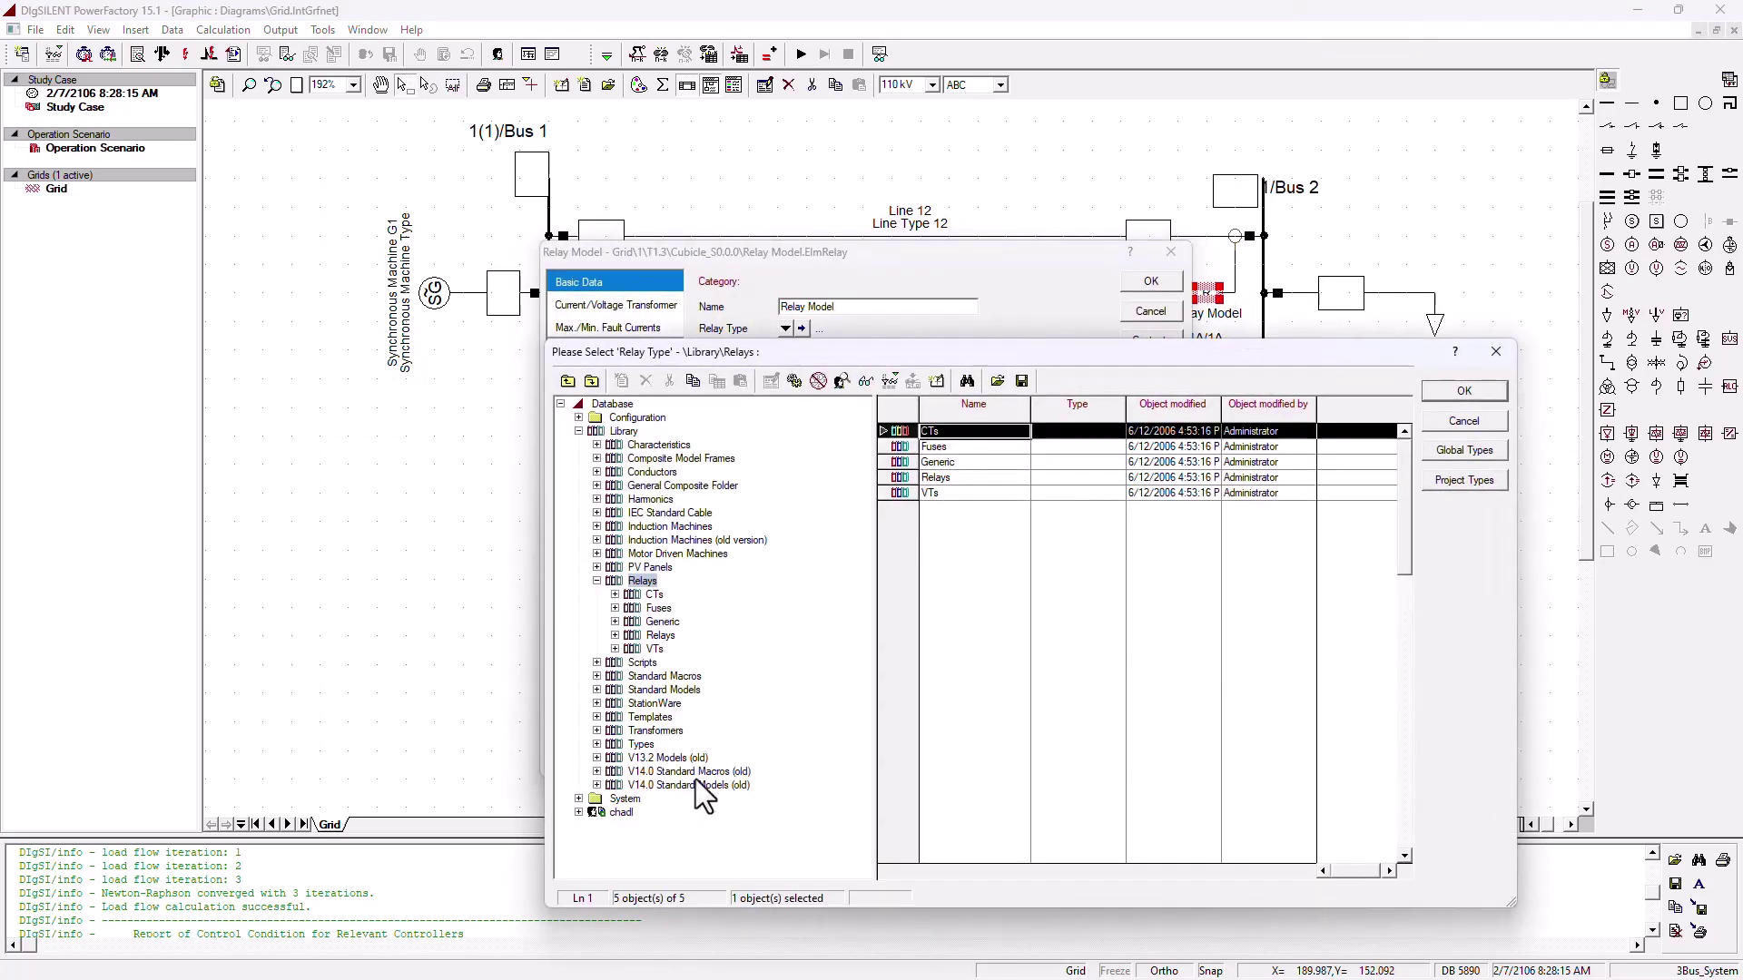
pyautogui.click(581, 811)
pyautogui.click(657, 851)
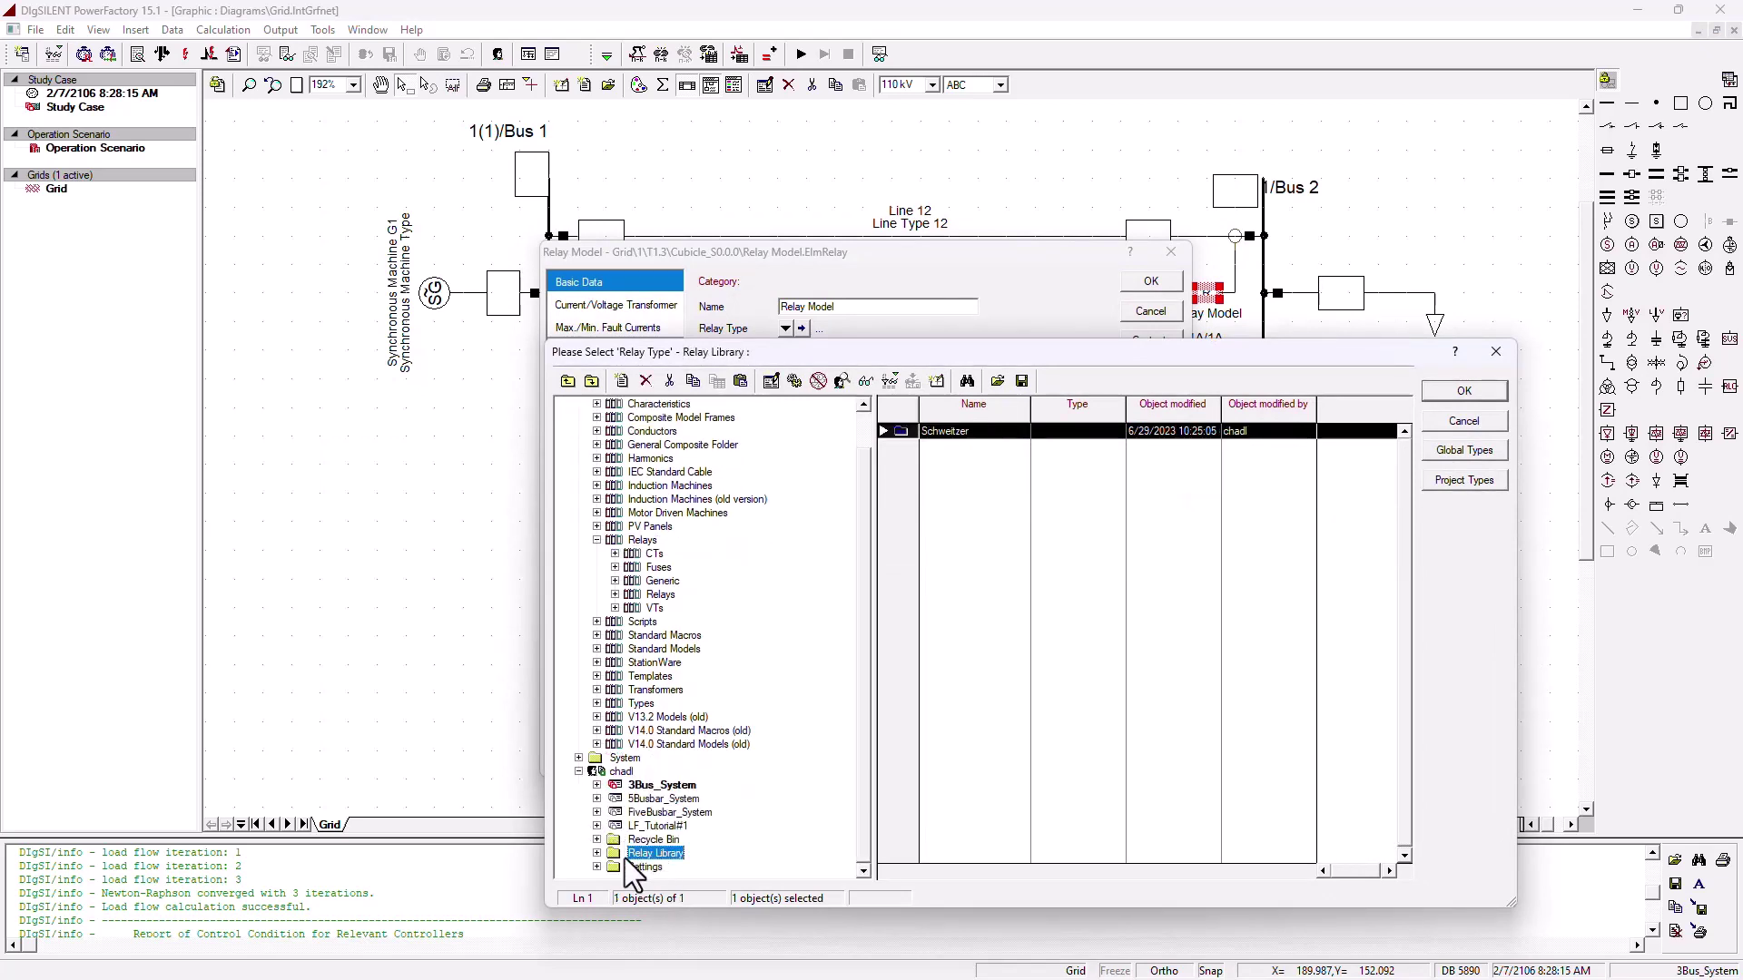
pyautogui.doubleClick(670, 844)
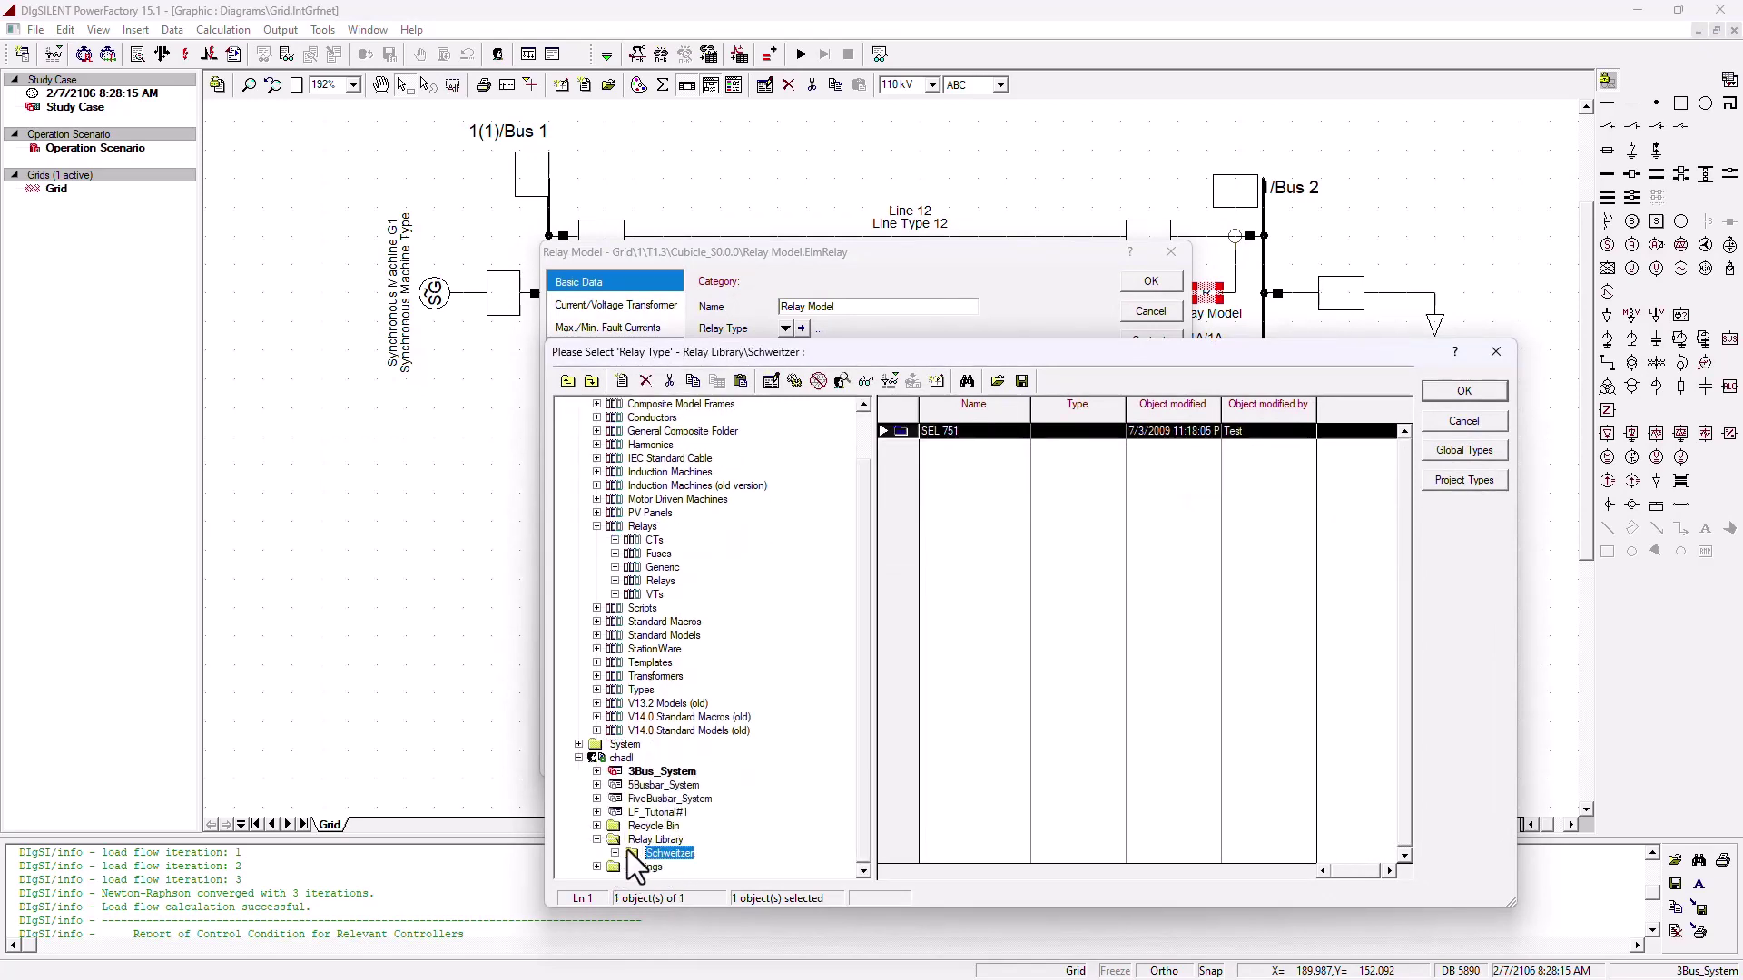
pyautogui.click(615, 851)
pyautogui.click(670, 848)
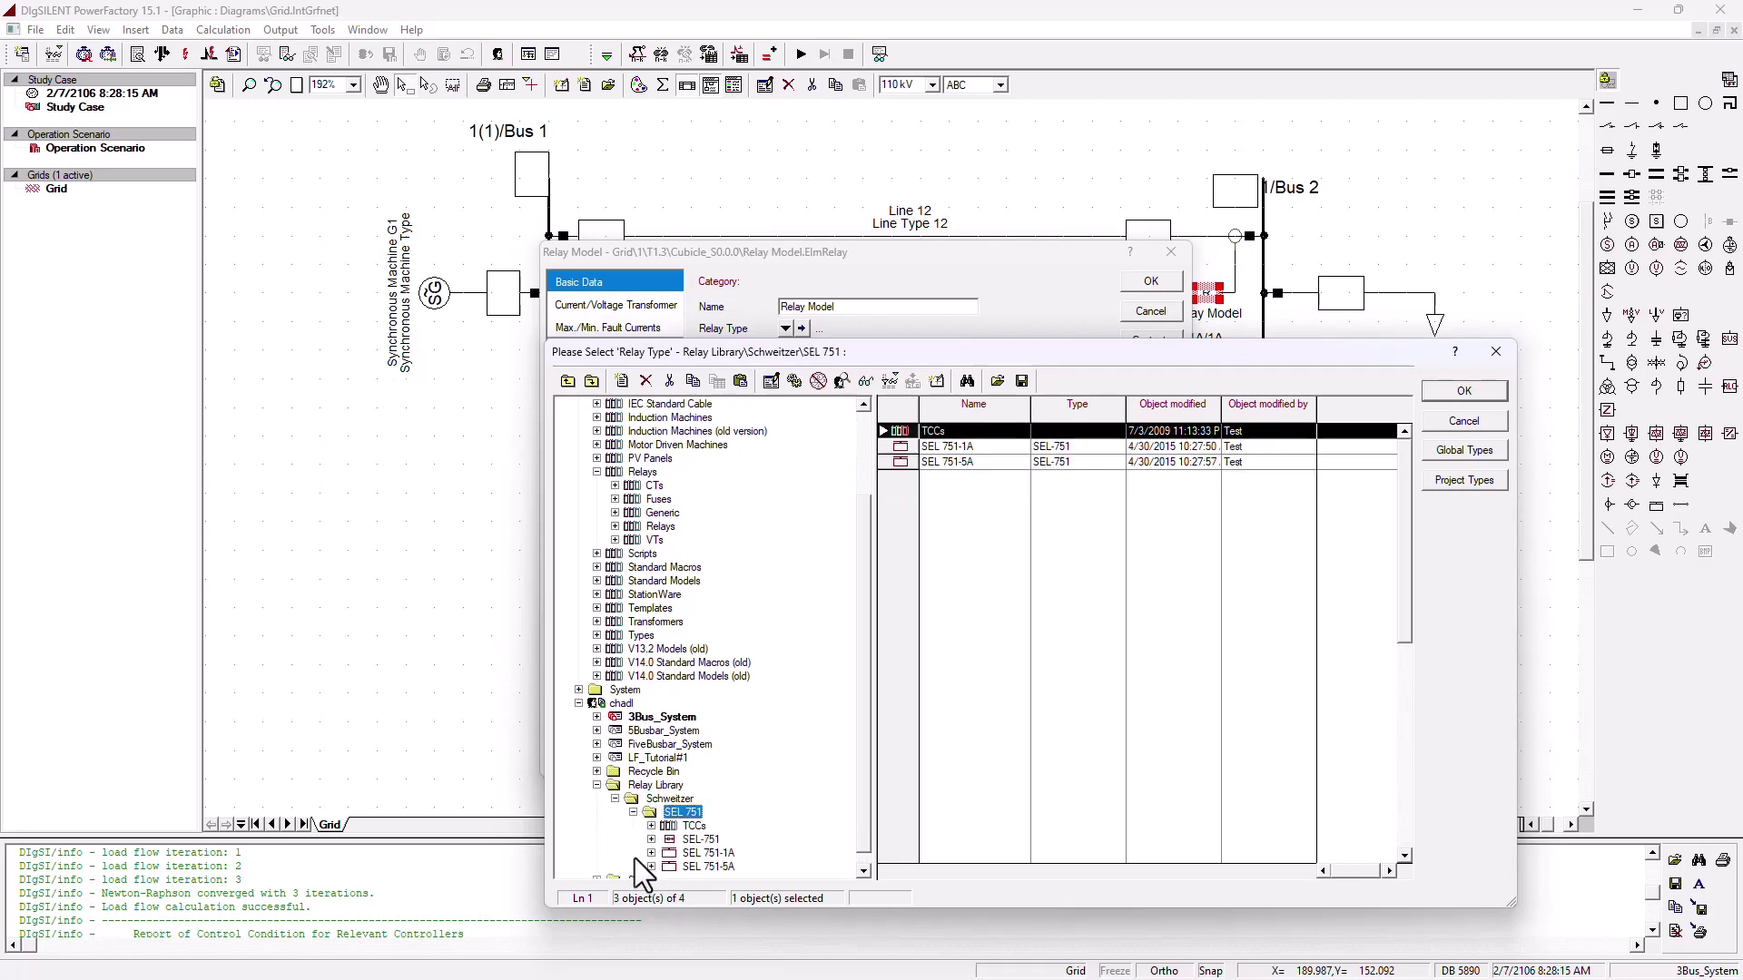
pyautogui.click(693, 853)
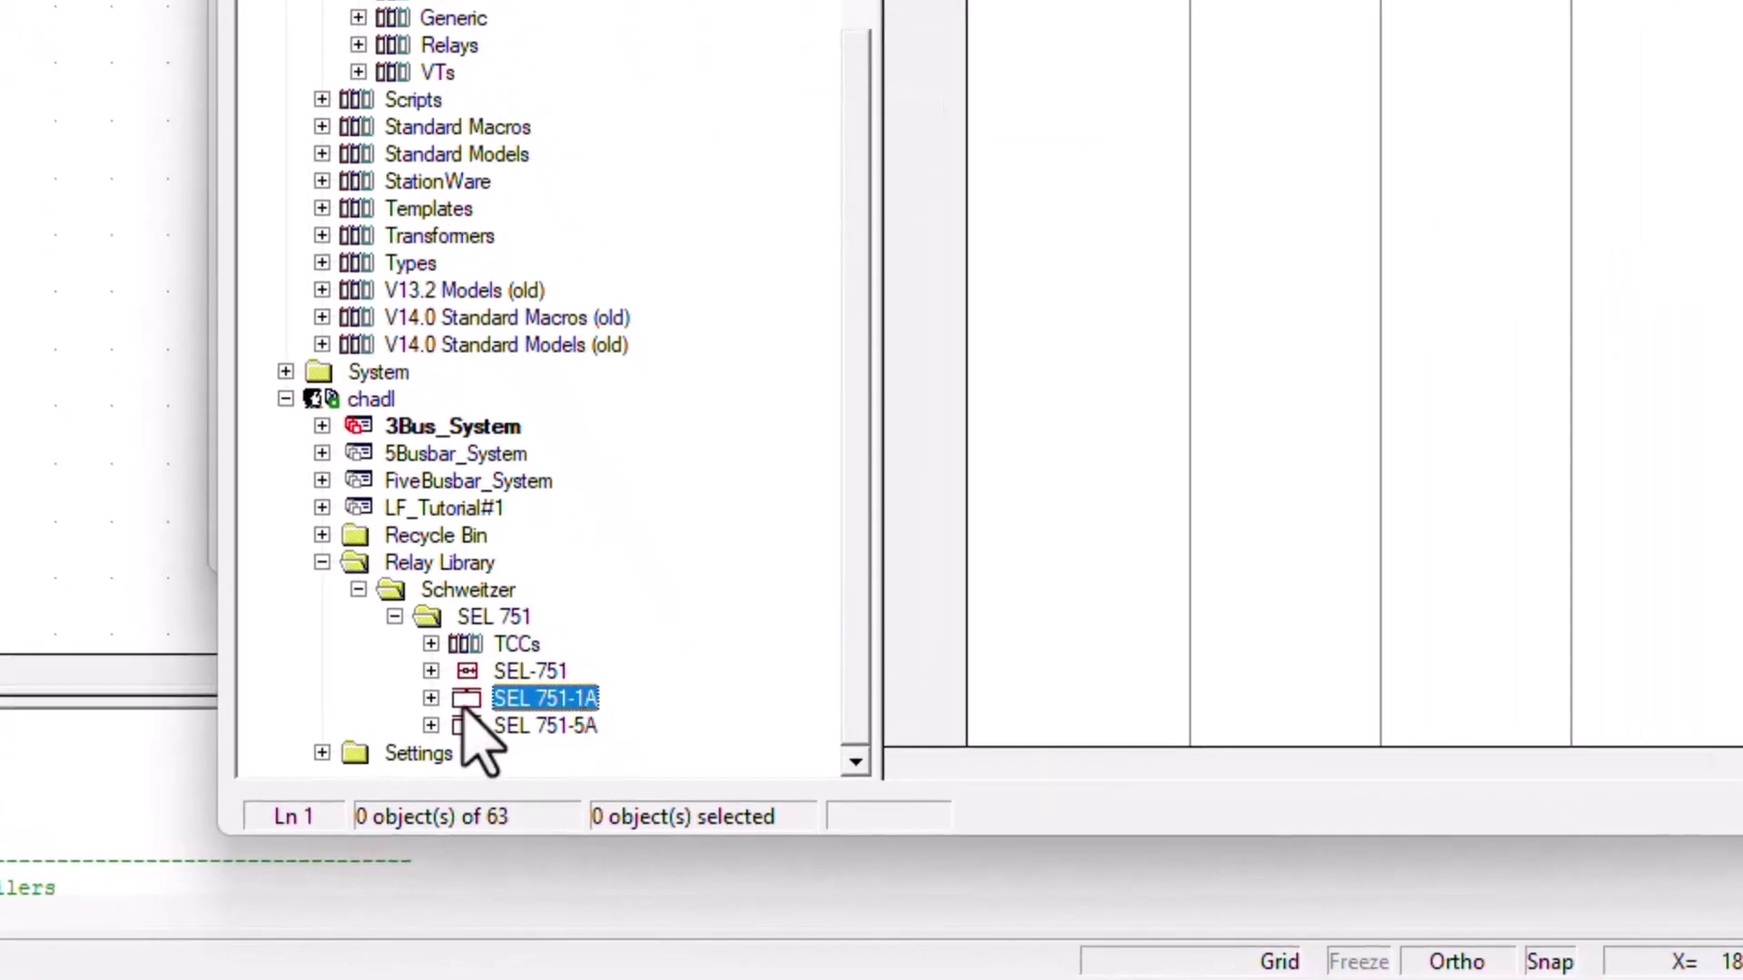
pyautogui.click(572, 724)
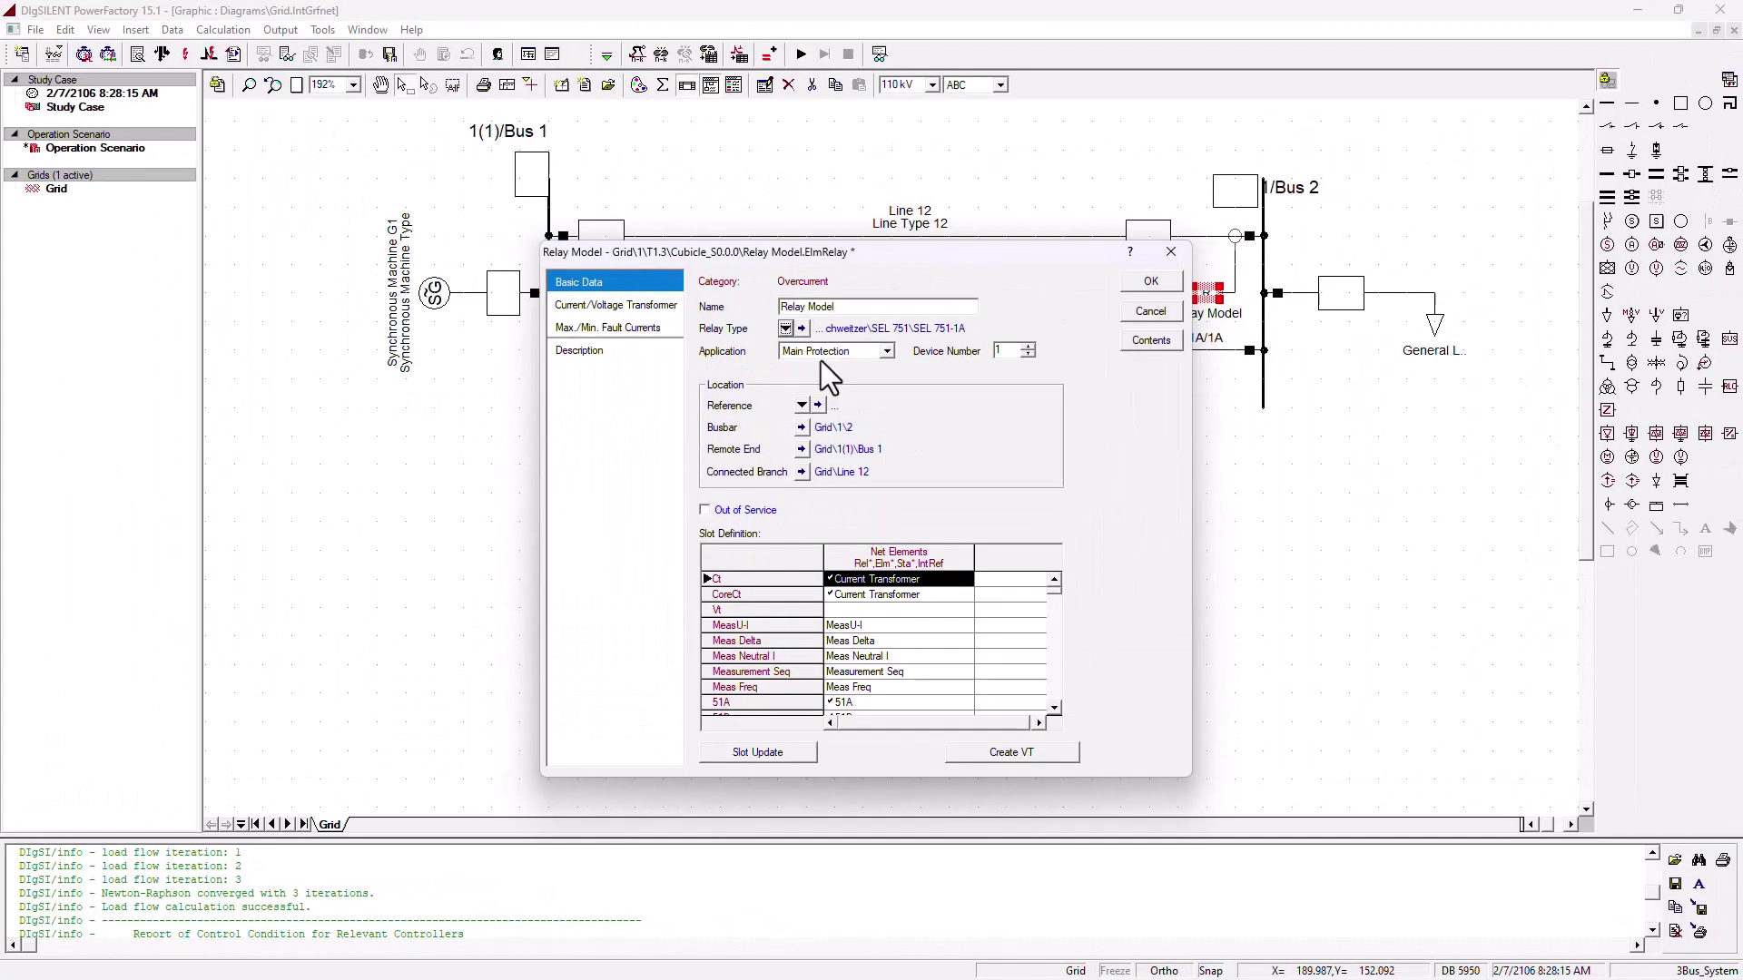
pyautogui.scroll(-5, 818, 685)
pyautogui.scroll(-5, 830, 687)
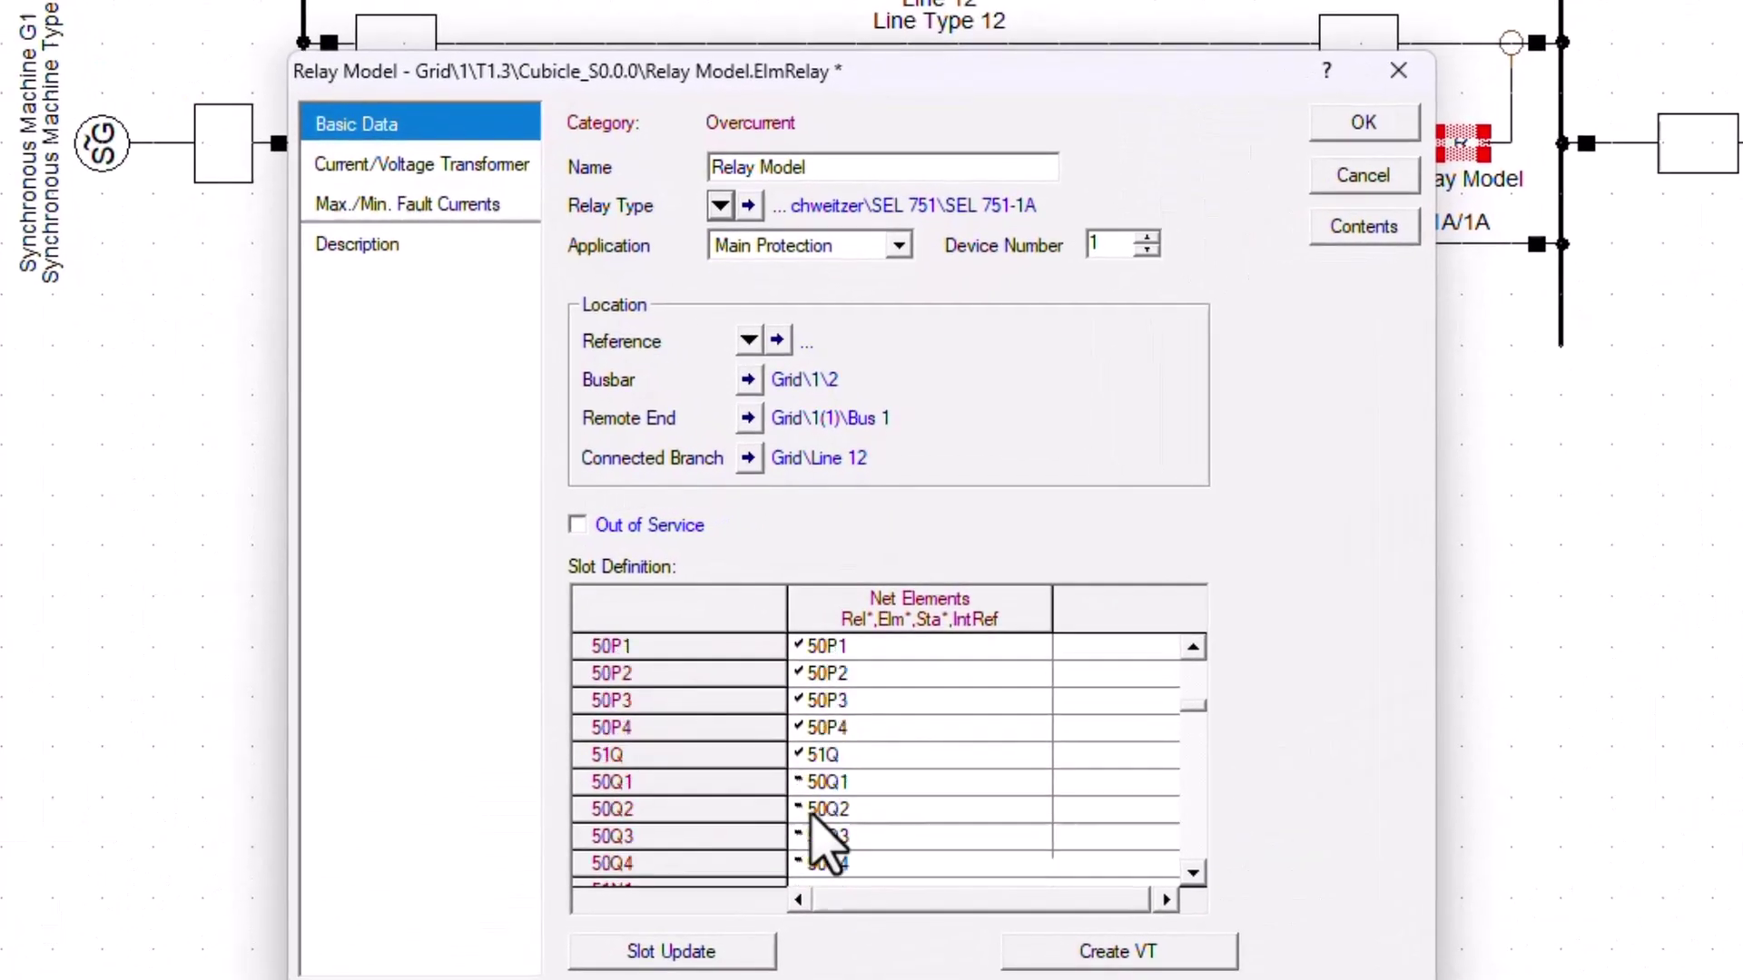
pyautogui.scroll(-3, 844, 692)
pyautogui.scroll(-5, 817, 838)
pyautogui.scroll(-5, 824, 852)
pyautogui.scroll(5, 828, 837)
pyautogui.scroll(5, 833, 824)
pyautogui.scroll(5, 834, 834)
pyautogui.scroll(2, 834, 833)
pyautogui.scroll(-2, 834, 834)
pyautogui.click(830, 704)
pyautogui.click(834, 754)
pyautogui.click(847, 808)
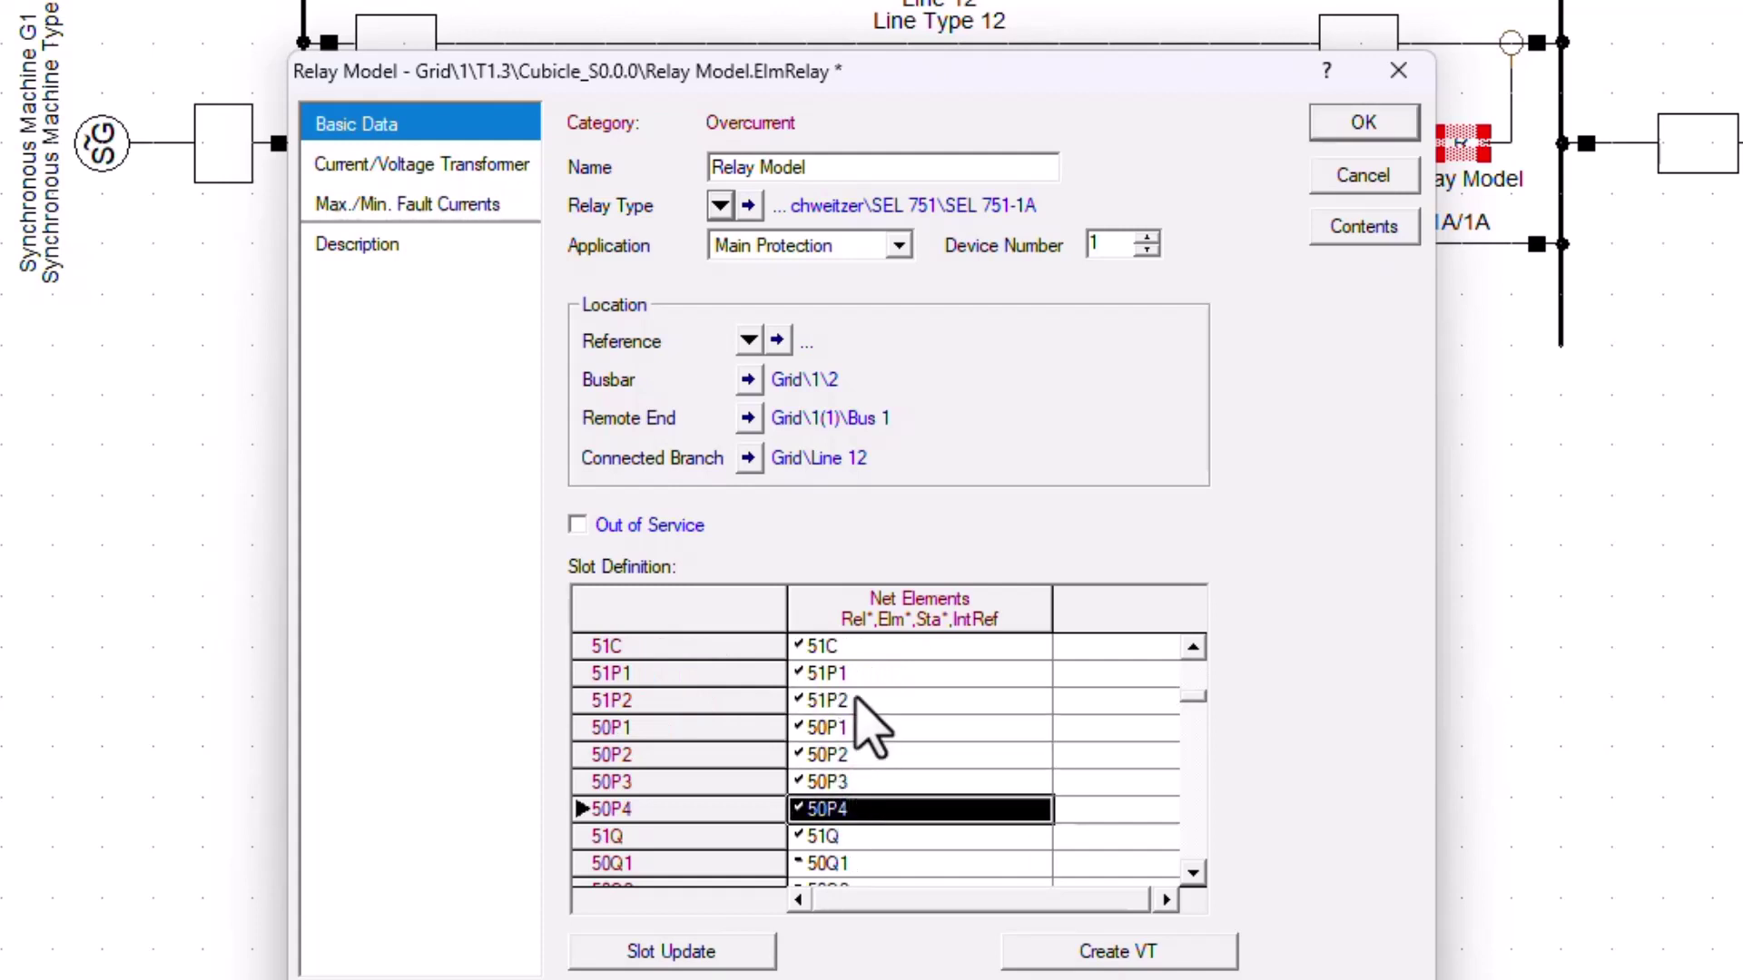
pyautogui.scroll(2, 857, 760)
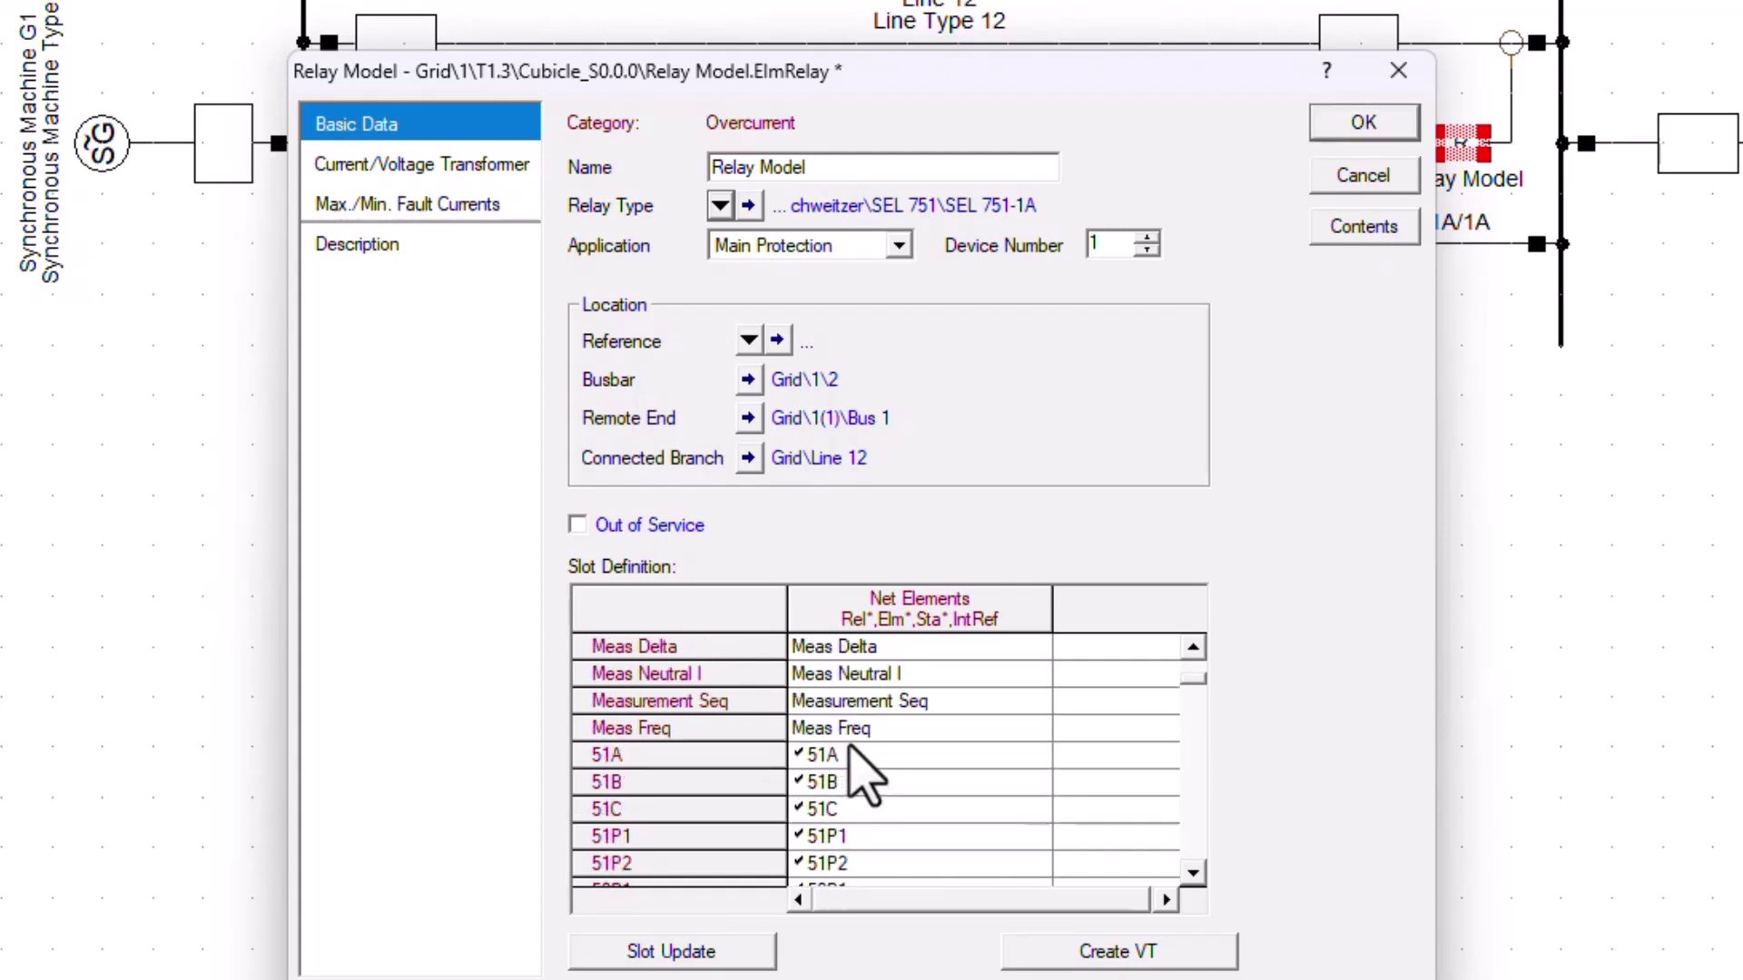
# Confirm the Relay Model dialog so the Bus 2 relay keeps its SEL 751-1A label
pyautogui.click(1363, 123)
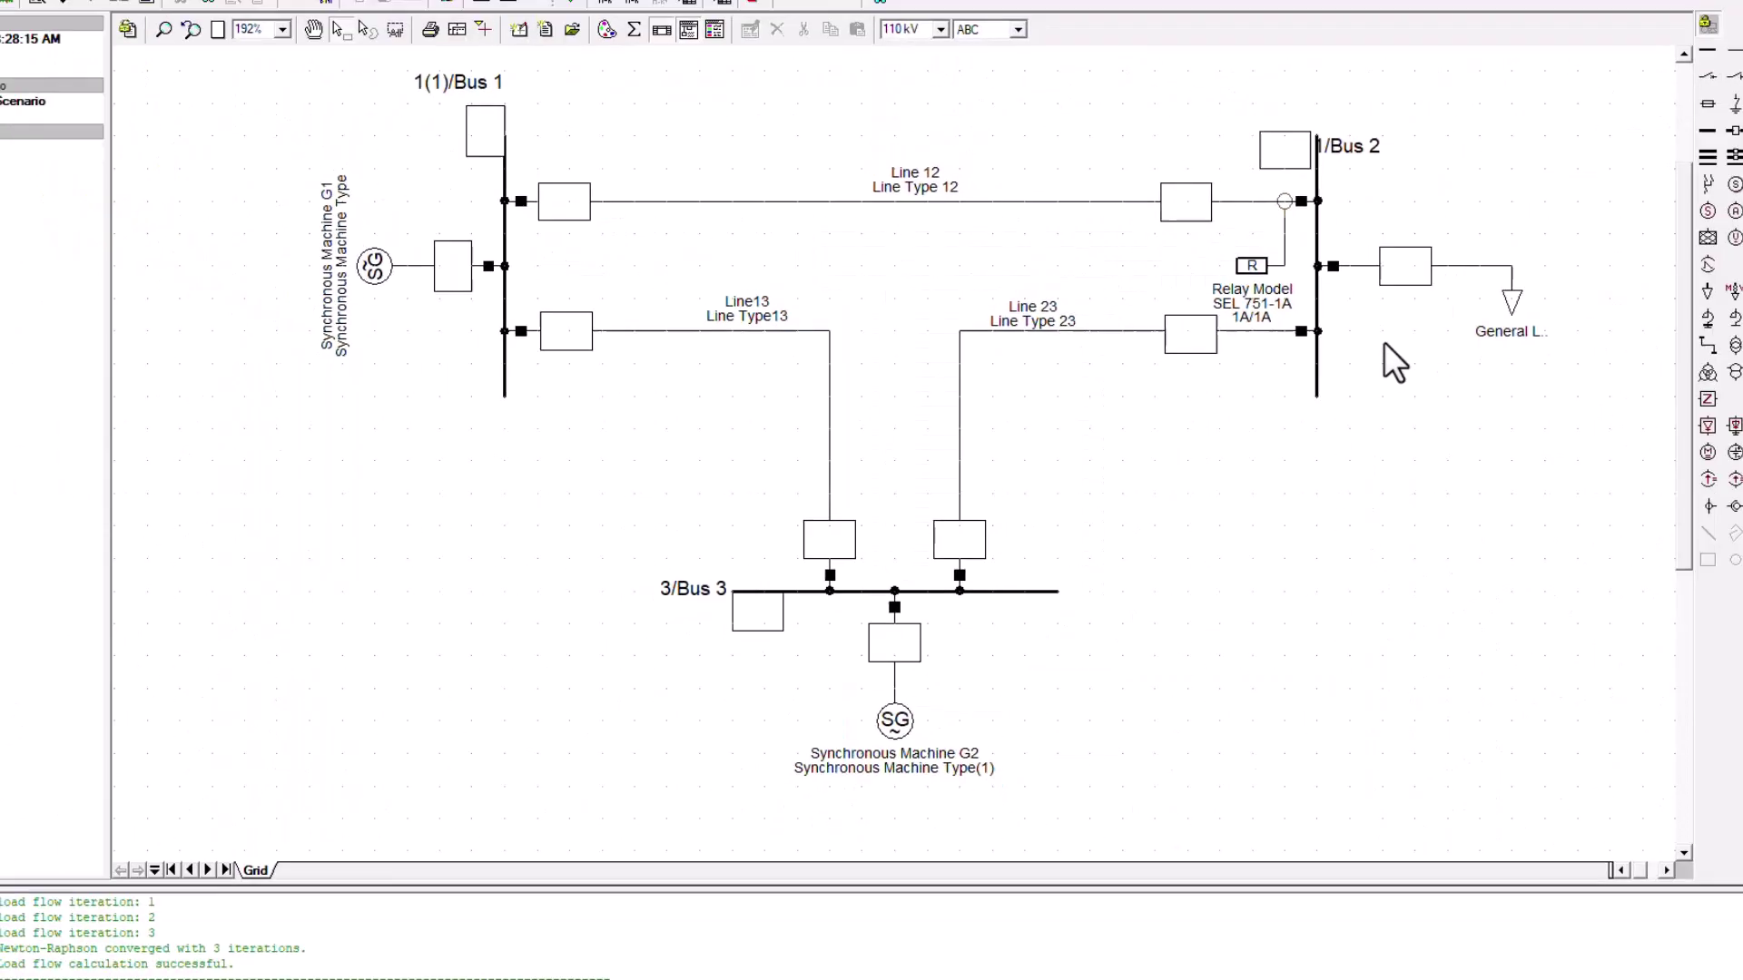